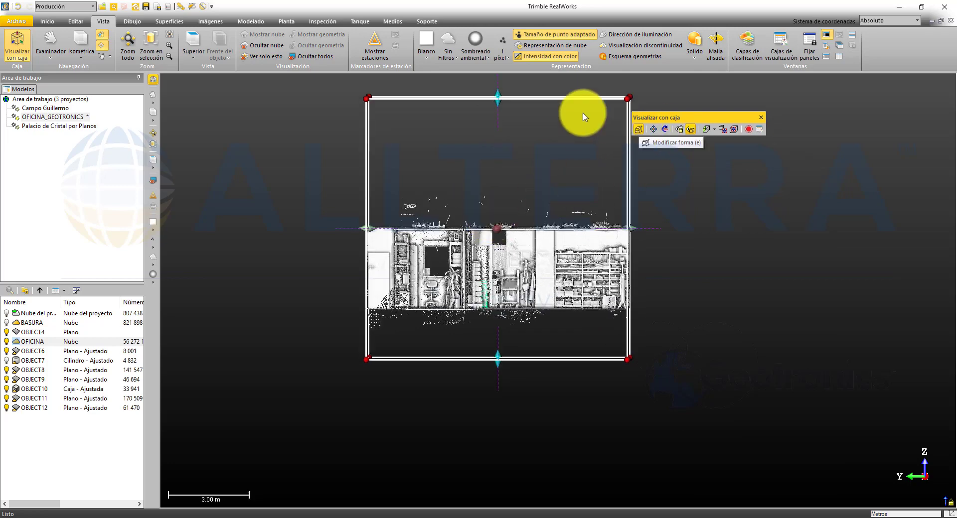
- Trim the clipping box's top and bottom close to the office's ceiling and floor, and adjust its depth along X
{"action": "left_click_drag", "start_coordinate": [498, 96], "coordinate": [494, 222]}
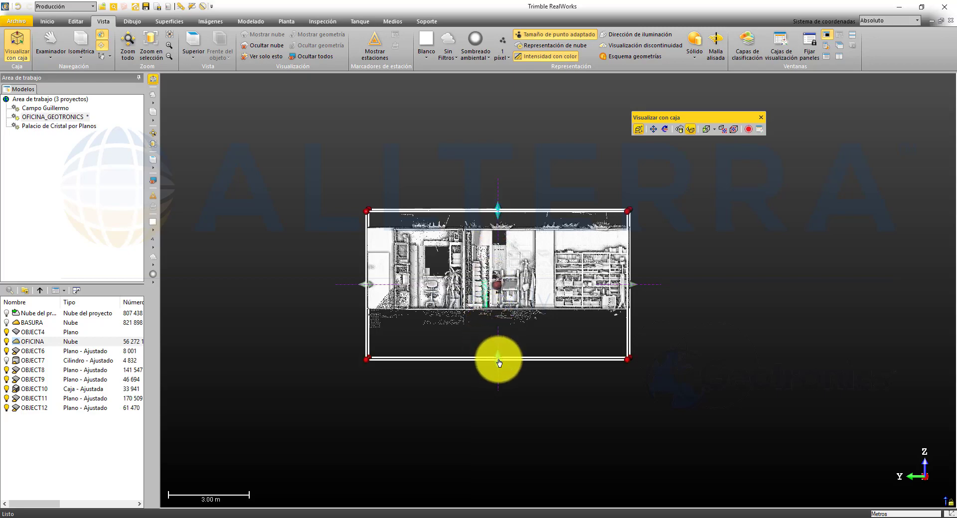
{"action": "left_click_drag", "start_coordinate": [499, 363], "coordinate": [498, 327]}
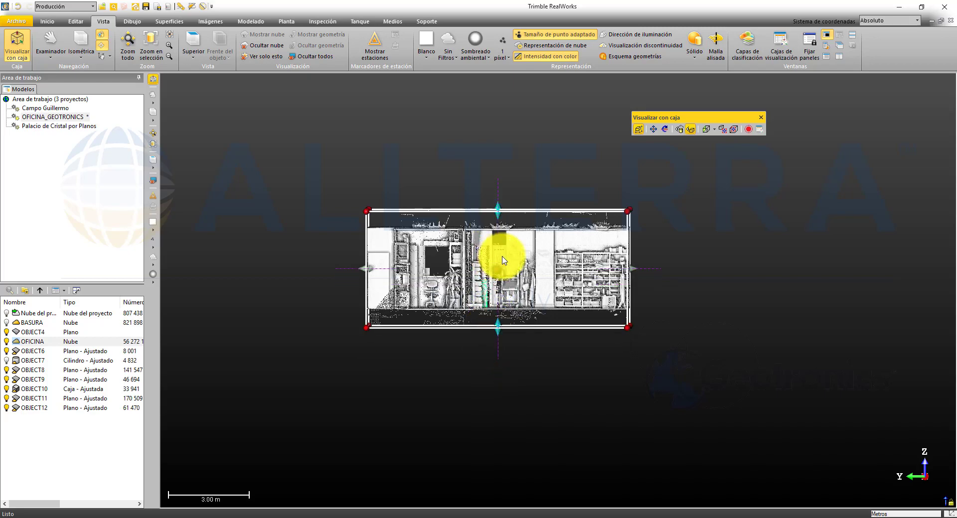
{"action": "mouse_move", "coordinate": [503, 260]}
{"action": "left_mouse_down"}
{"action": "mouse_move", "coordinate": [509, 333]}
{"action": "mouse_move", "coordinate": [495, 383]}
{"action": "mouse_move", "coordinate": [491, 250]}
{"action": "left_mouse_up"}
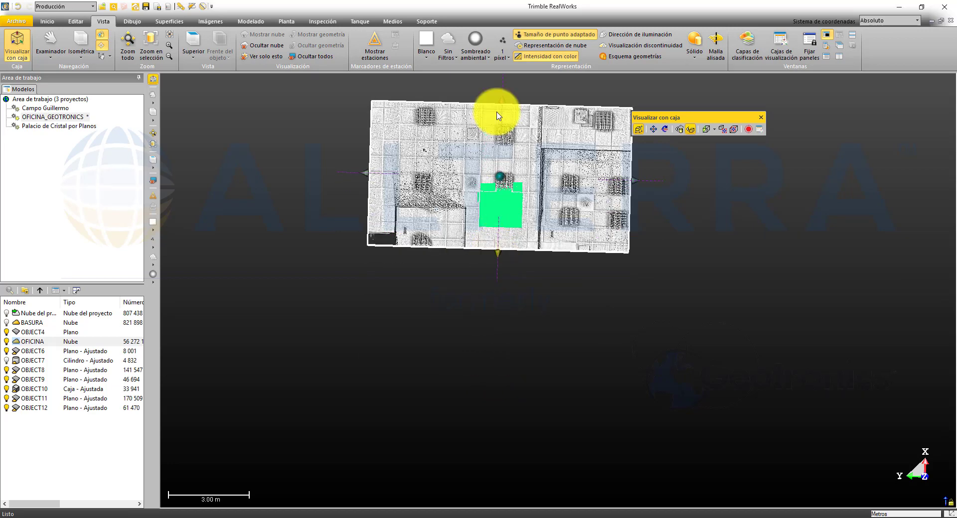
{"action": "left_click_drag", "start_coordinate": [501, 102], "coordinate": [630, 142]}
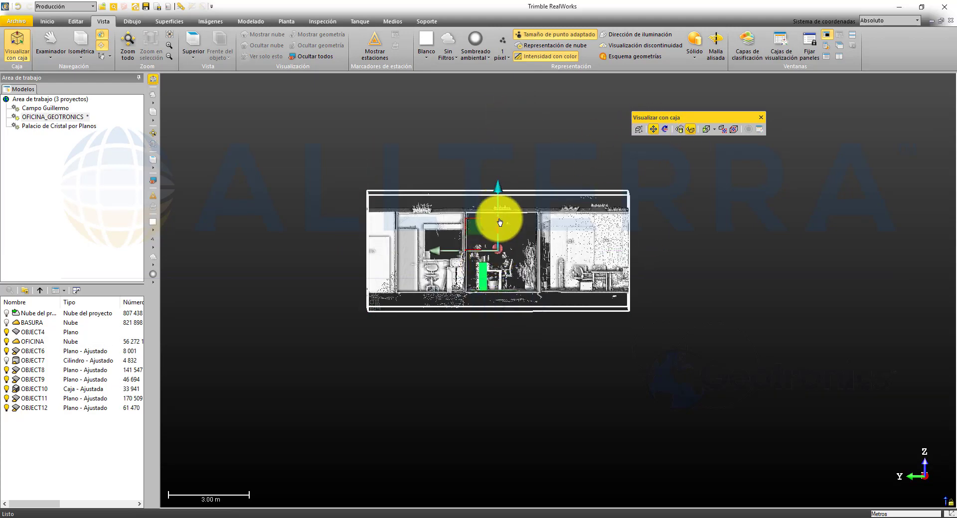
- Move the clipping box slightly along the Y axis and try rotating it about its centre
{"action": "left_click", "coordinate": [499, 233]}
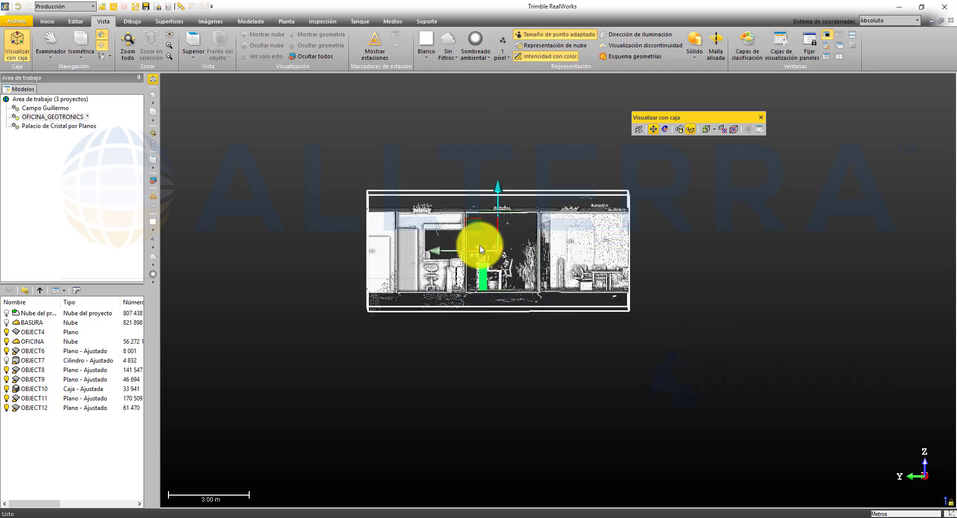
{"action": "left_click_drag", "start_coordinate": [479, 254], "coordinate": [489, 254]}
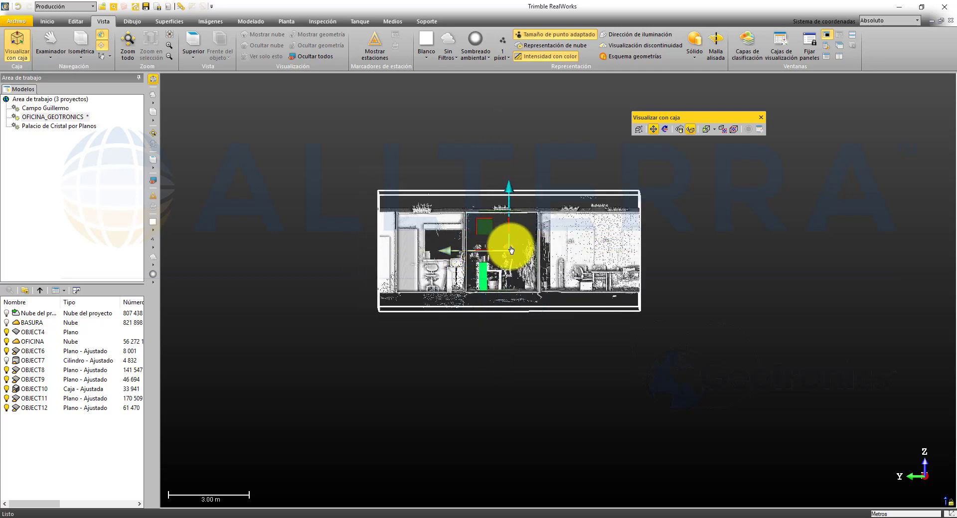
{"action": "left_click", "coordinate": [665, 129]}
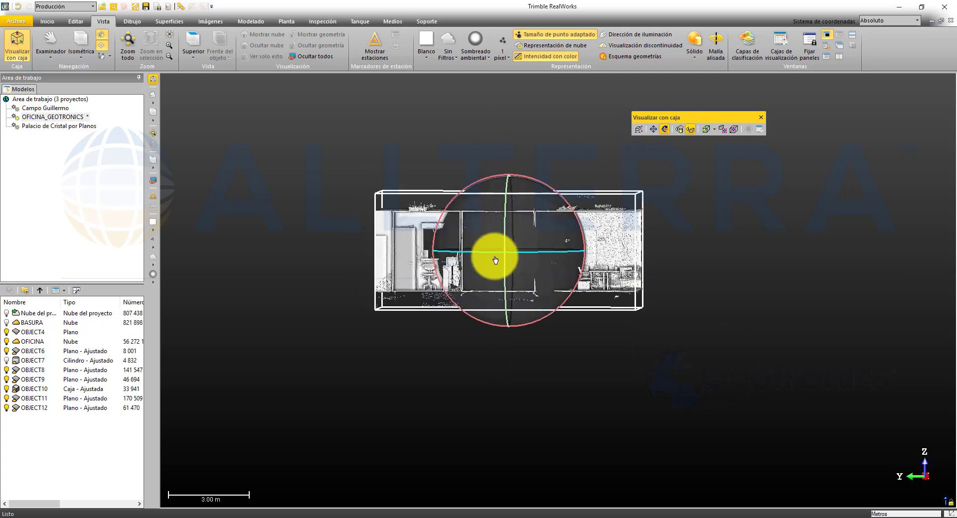
{"action": "mouse_move", "coordinate": [504, 254]}
{"action": "left_mouse_down"}
{"action": "mouse_move", "coordinate": [488, 222]}
{"action": "mouse_move", "coordinate": [507, 165]}
{"action": "mouse_move", "coordinate": [489, 222]}
{"action": "mouse_move", "coordinate": [489, 292]}
{"action": "mouse_move", "coordinate": [503, 321]}
{"action": "mouse_move", "coordinate": [504, 256]}
{"action": "left_mouse_up"}
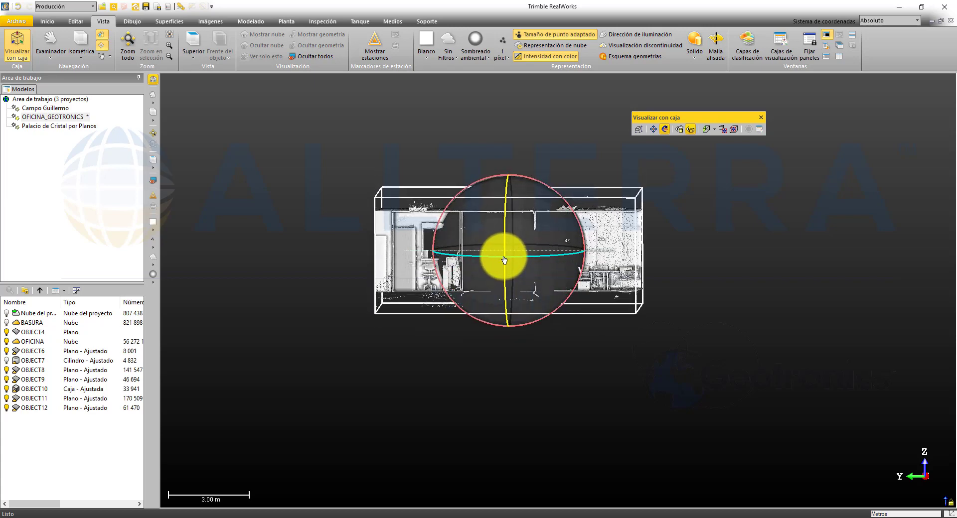
- Turn the box clipping off and on again, and toggle the box outline's display the same way
{"action": "left_click", "coordinate": [678, 133]}
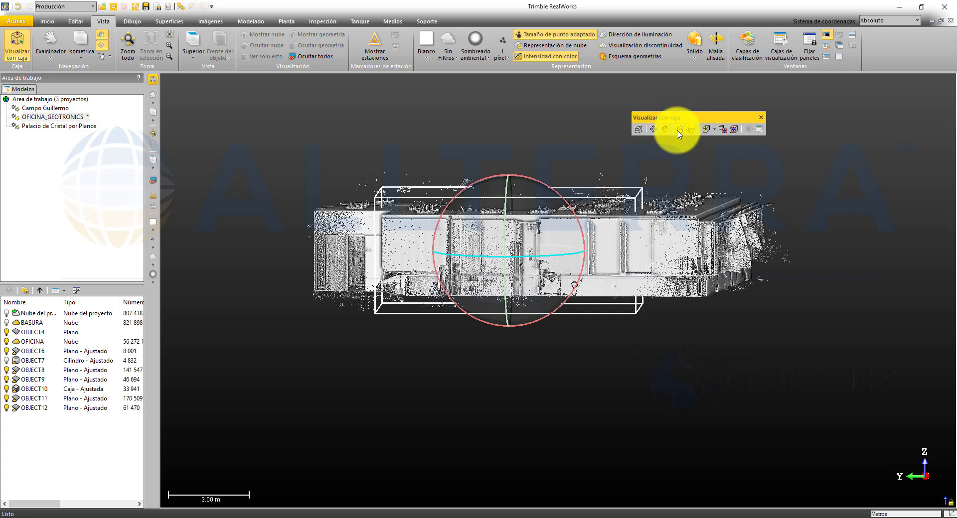
{"action": "left_click", "coordinate": [678, 133]}
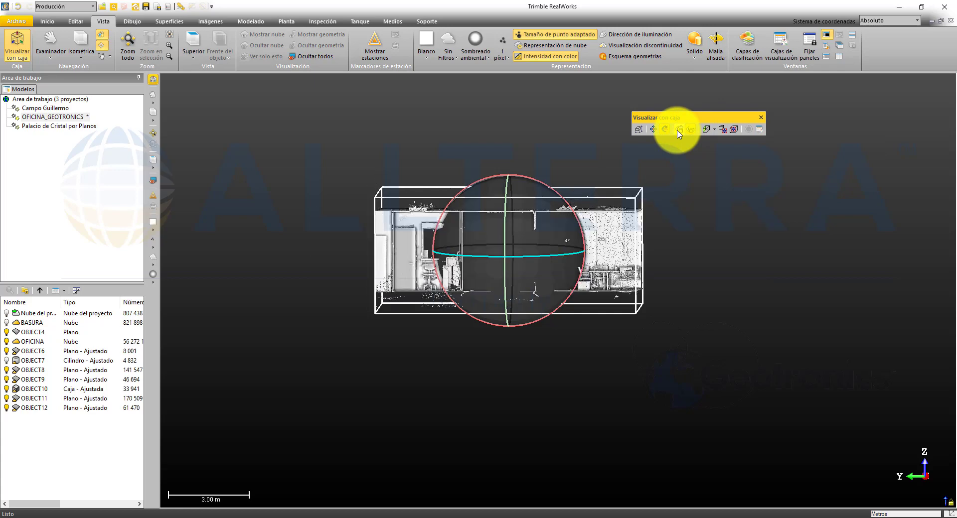
{"action": "left_click", "coordinate": [691, 132]}
{"action": "left_click", "coordinate": [691, 131]}
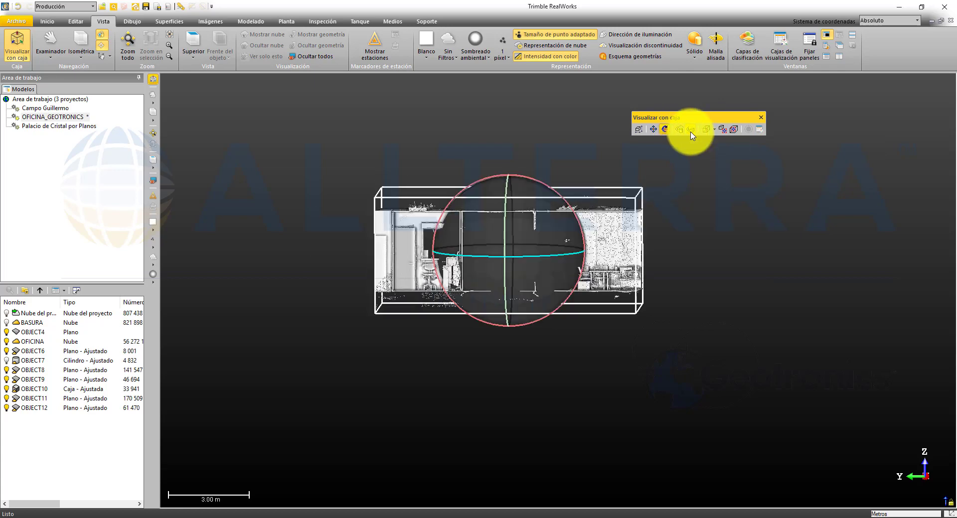
- Set the box to shape modification, hide its outline and show the clipped office section in the Izquierda view
{"action": "left_click", "coordinate": [639, 129]}
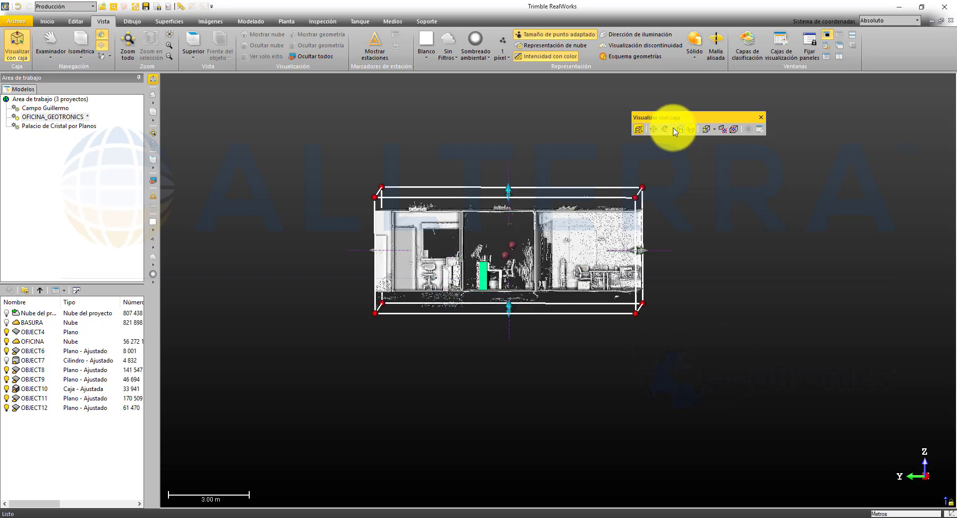
{"action": "left_click", "coordinate": [703, 132]}
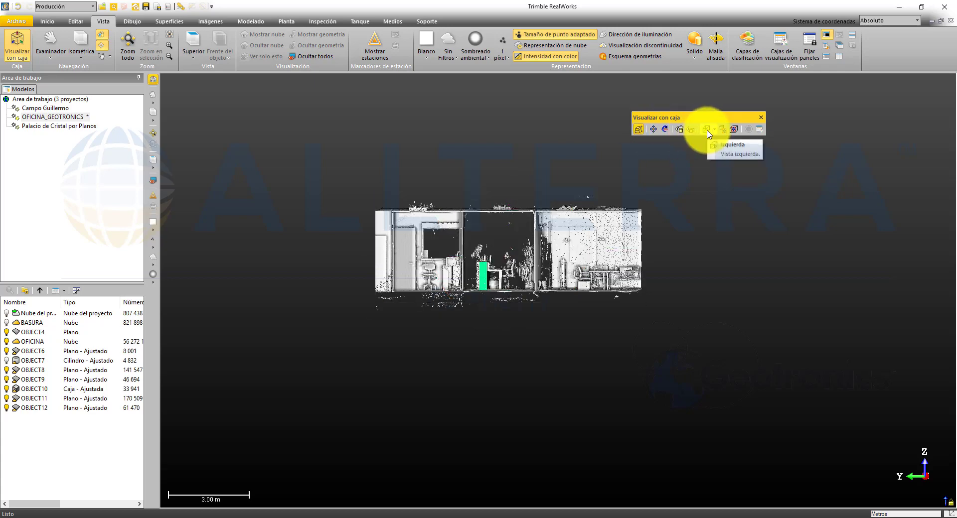
{"action": "scroll", "coordinate": [583, 329], "scroll_direction": "up", "scroll_amount": 7}
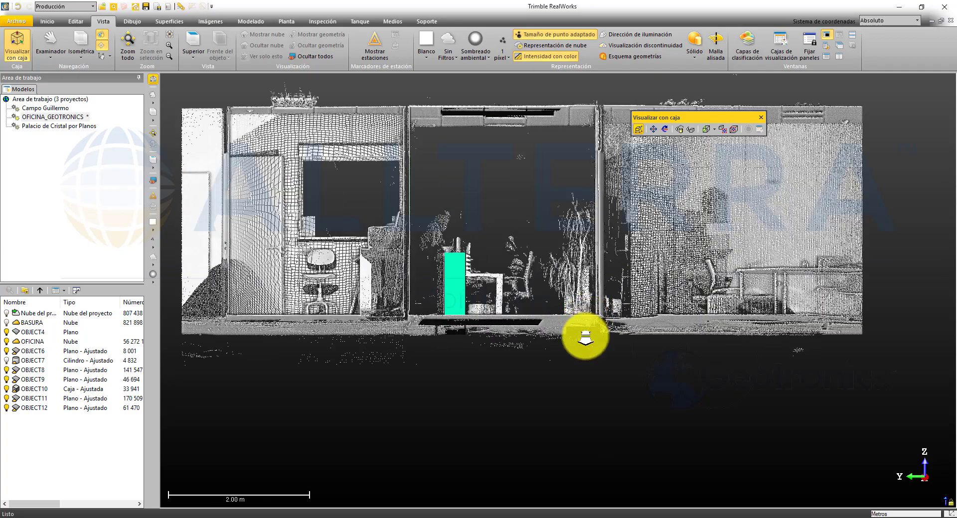
{"action": "scroll", "coordinate": [583, 354], "scroll_direction": "down", "scroll_amount": 4}
{"action": "scroll", "coordinate": [559, 266], "scroll_direction": "up", "scroll_amount": 3}
{"action": "scroll", "coordinate": [563, 314], "scroll_direction": "up", "scroll_amount": 2}
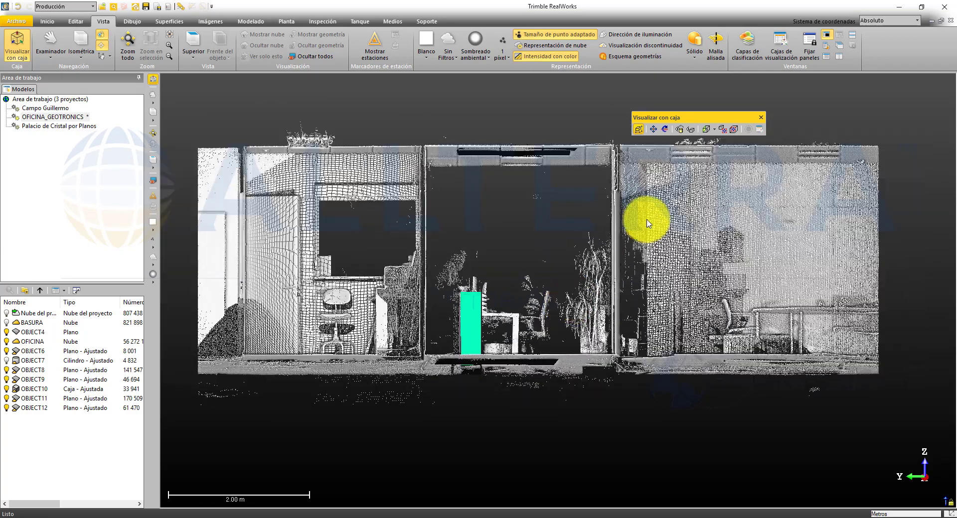
{"action": "left_click", "coordinate": [713, 129]}
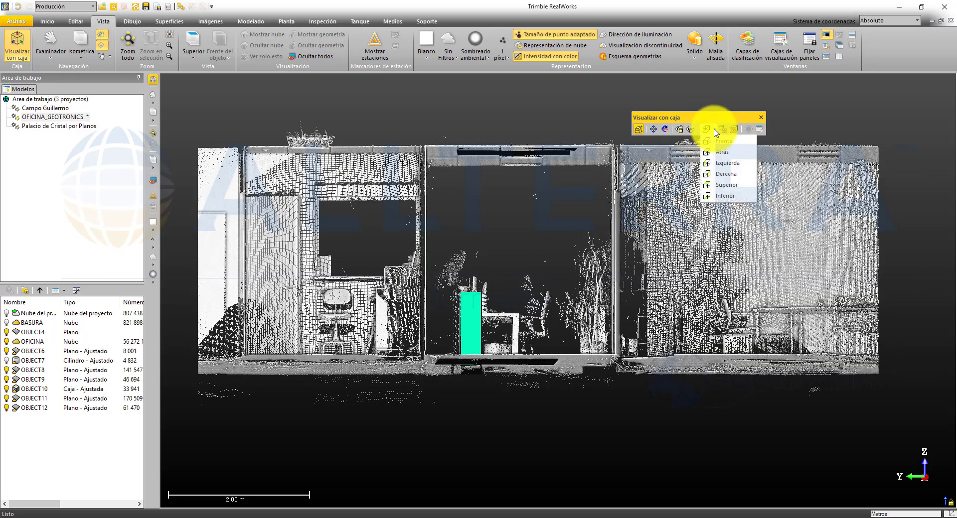
{"action": "left_click", "coordinate": [716, 131]}
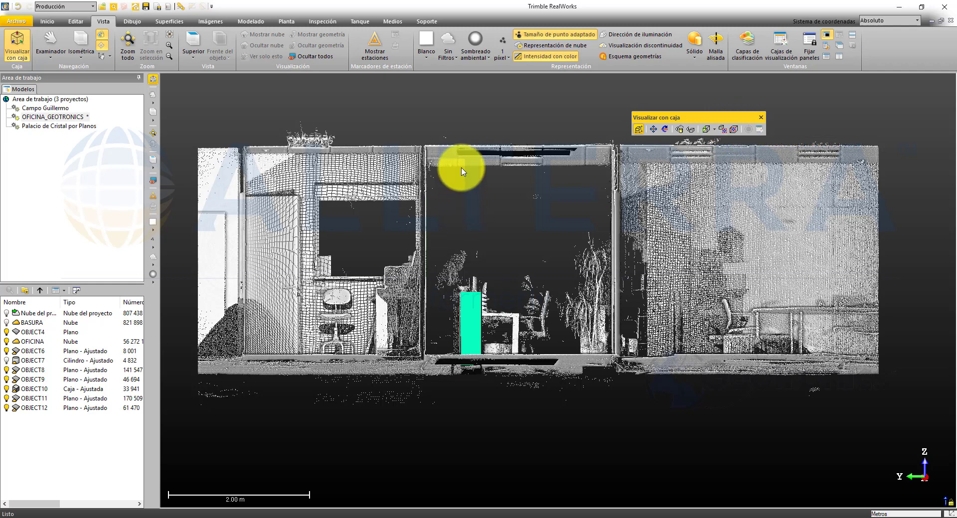
- Move the Visualizar con caja toolbar clear of the section and open the measurement tool with its toolbar above the model
{"action": "left_click_drag", "start_coordinate": [734, 122], "coordinate": [871, 478]}
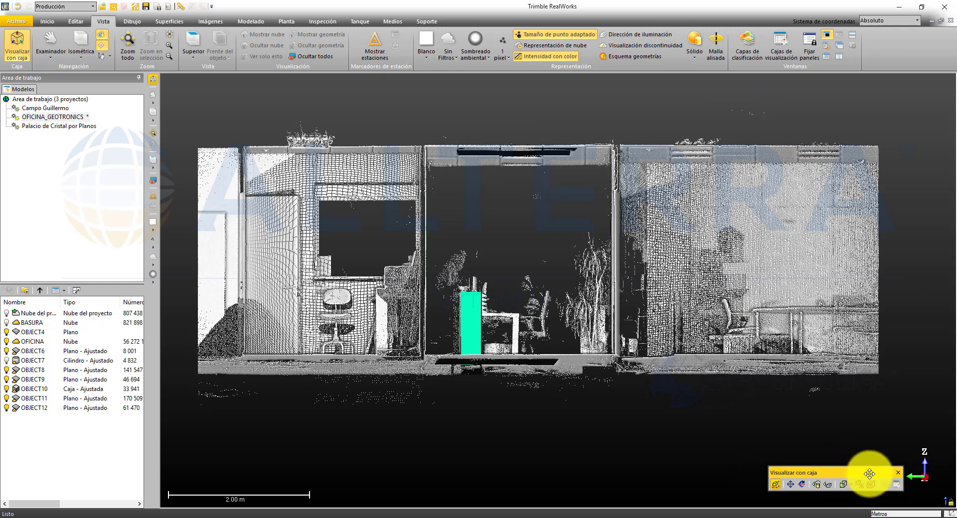
{"action": "left_click", "coordinate": [182, 10]}
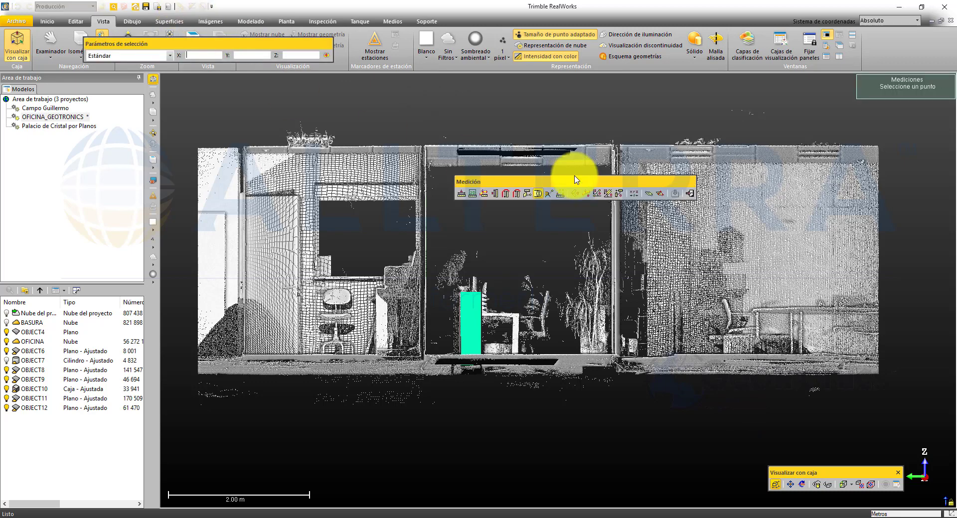
{"action": "left_click_drag", "start_coordinate": [557, 186], "coordinate": [481, 111]}
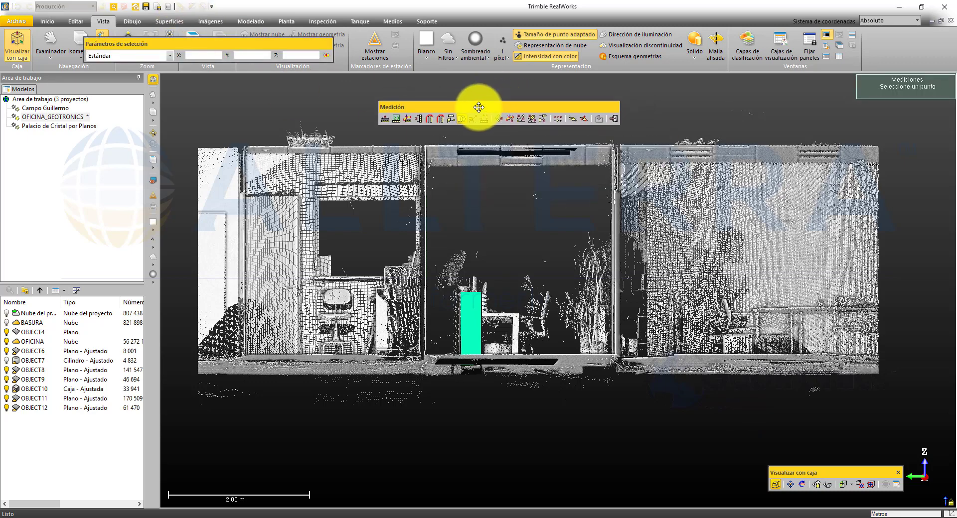
{"action": "scroll", "coordinate": [382, 125], "scroll_direction": "up", "scroll_amount": 1}
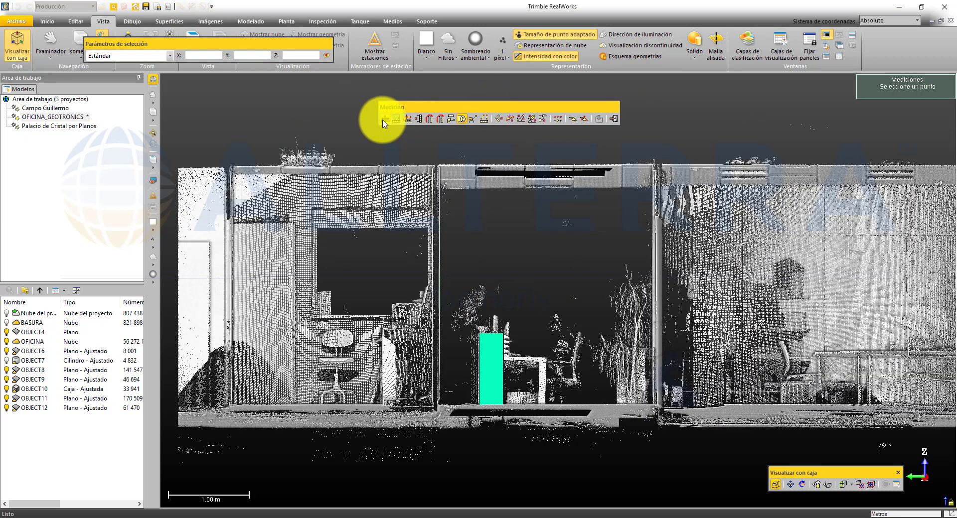
- Measure the 3D distance between a ceiling point and a floor point in the central room
{"action": "left_click", "coordinate": [384, 120]}
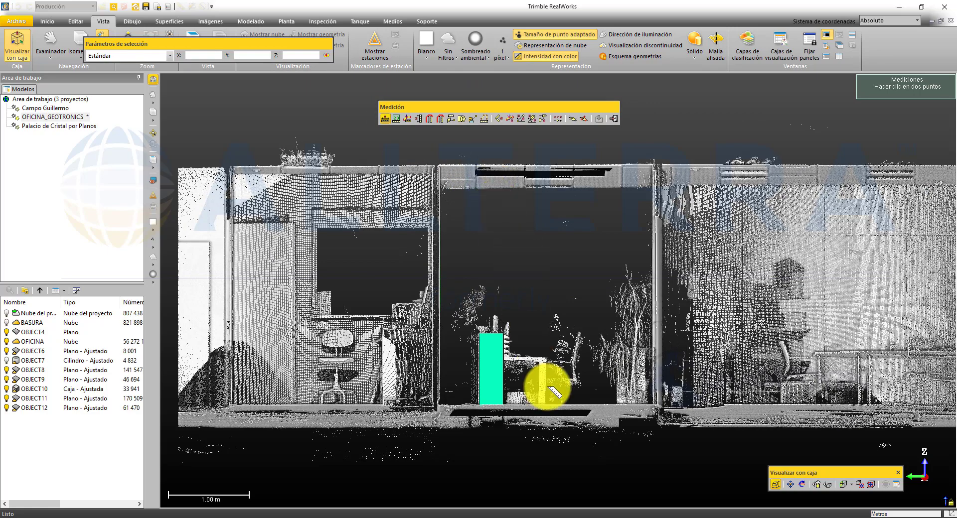
{"action": "left_click_drag", "start_coordinate": [553, 392], "coordinate": [448, 277]}
{"action": "left_click", "coordinate": [441, 182]}
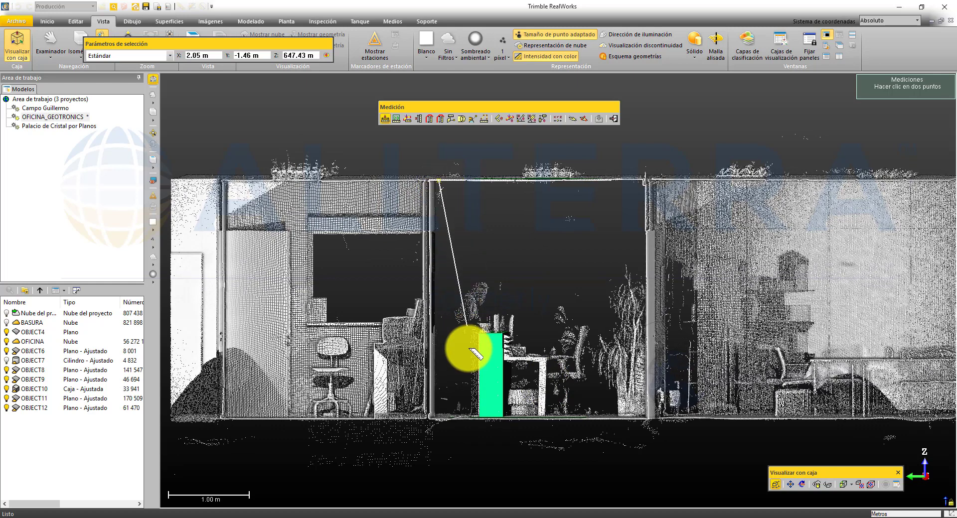
{"action": "left_click", "coordinate": [459, 414]}
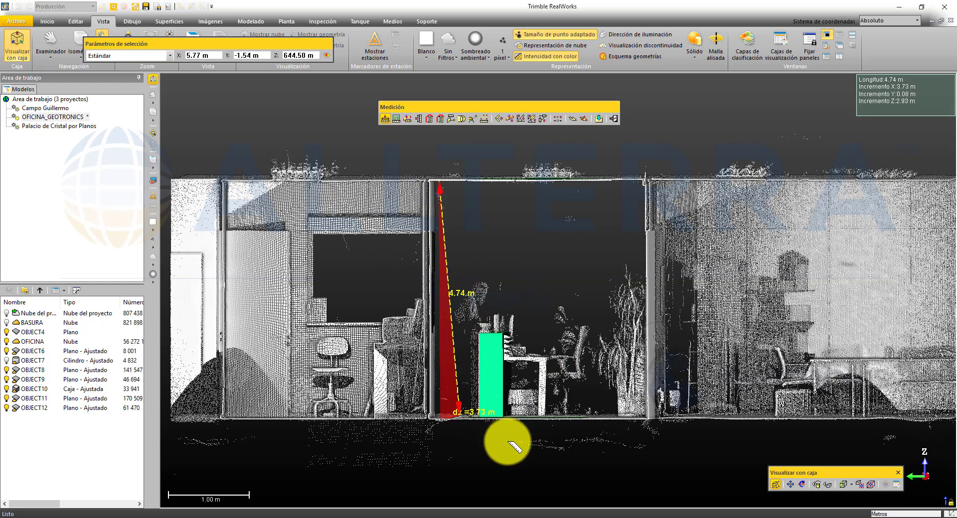
- Measure the ceiling-to-floor distance in the central room within the screen plane, using the grid-based distance measurement
{"action": "left_click", "coordinate": [399, 119]}
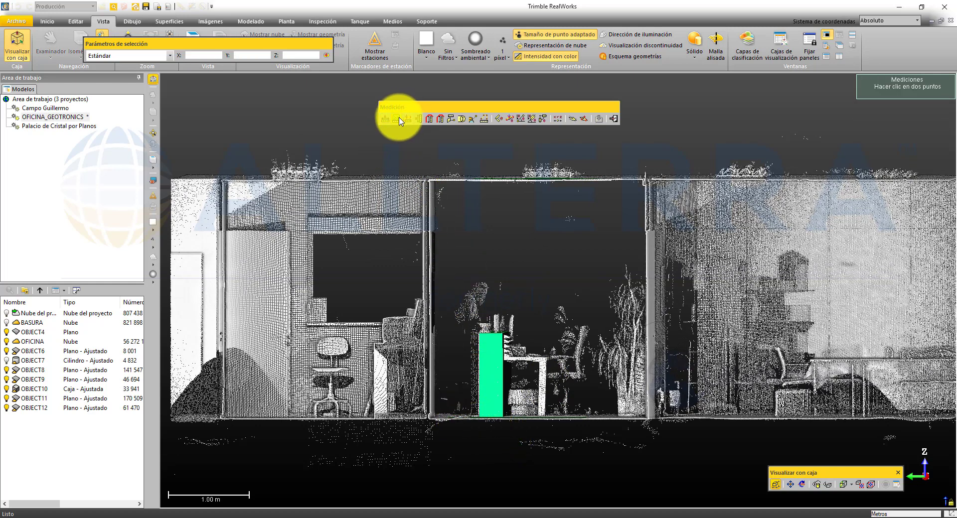
{"action": "left_click", "coordinate": [449, 179]}
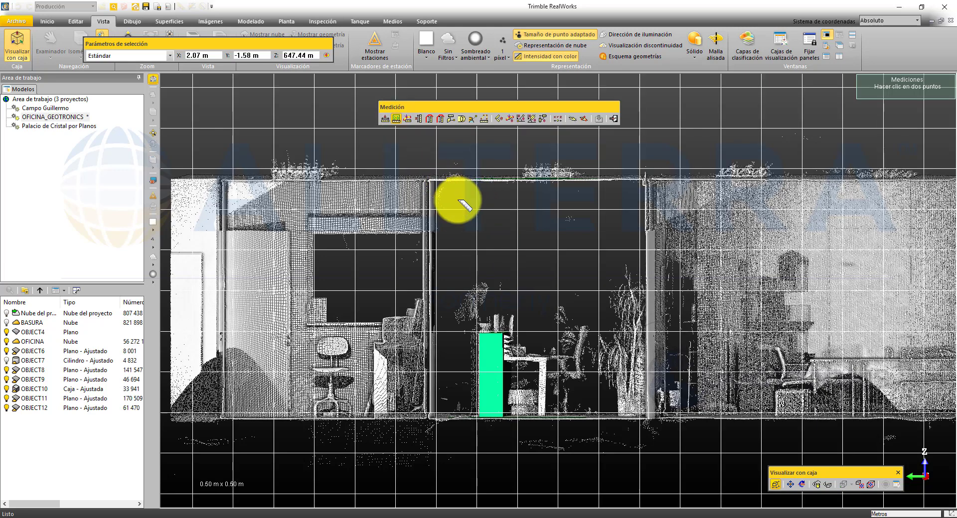
{"action": "left_click", "coordinate": [461, 418]}
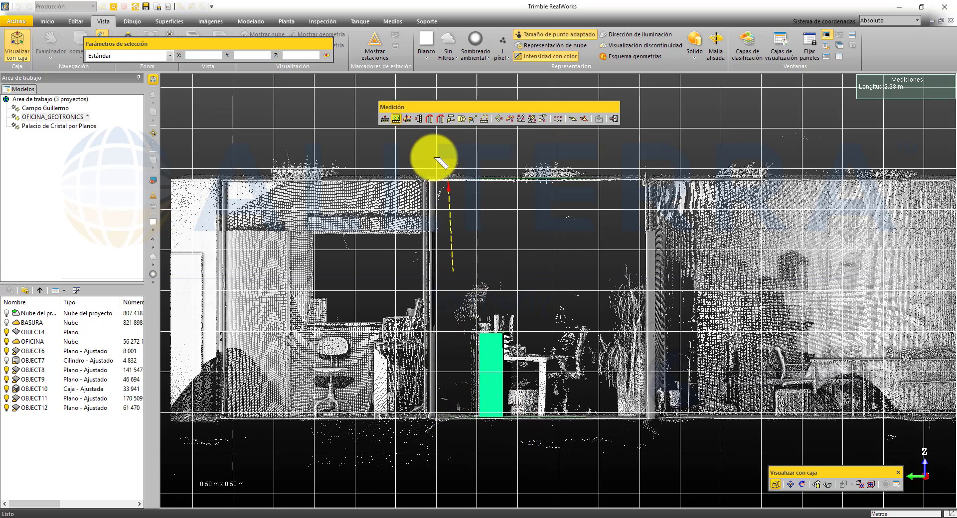
- Measure the horizontal distance between the two side walls of the central room
{"action": "left_click", "coordinate": [411, 120]}
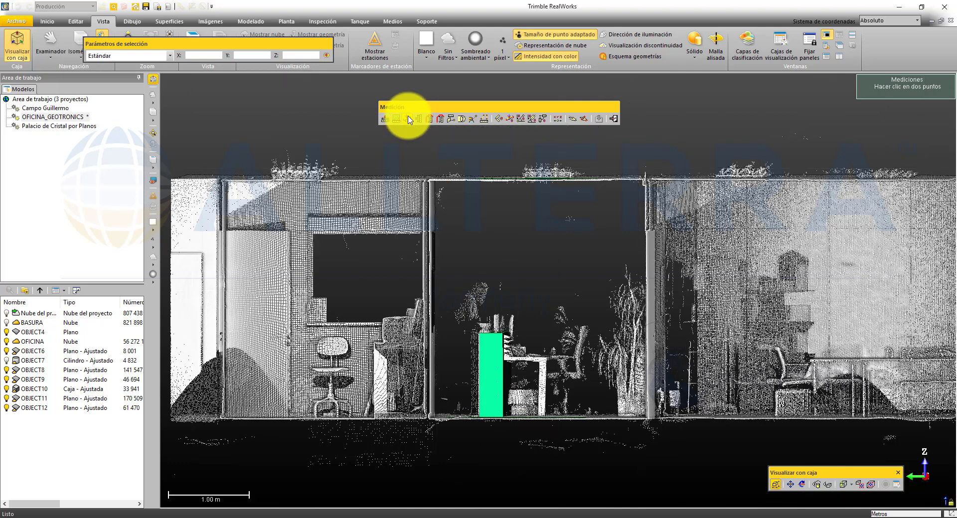
{"action": "left_click", "coordinate": [409, 119]}
{"action": "left_click", "coordinate": [433, 222]}
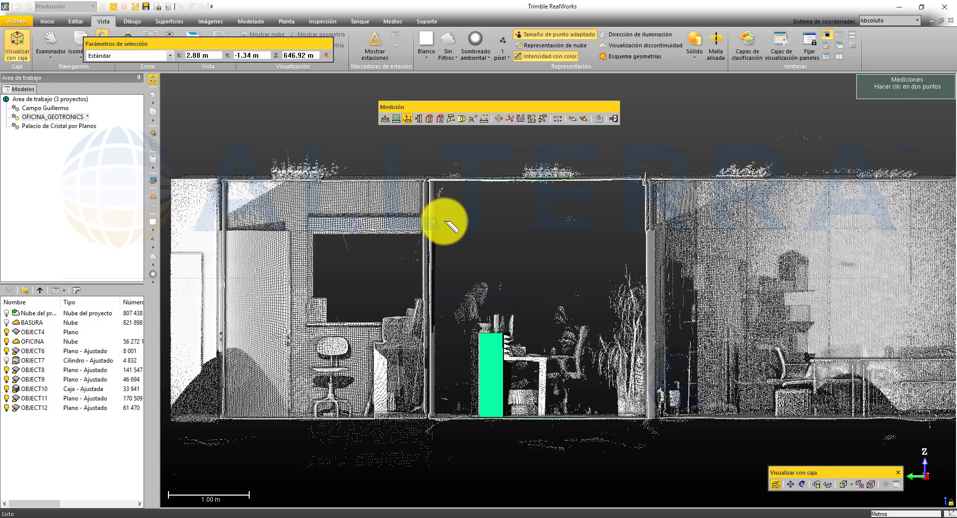
{"action": "left_click", "coordinate": [647, 194]}
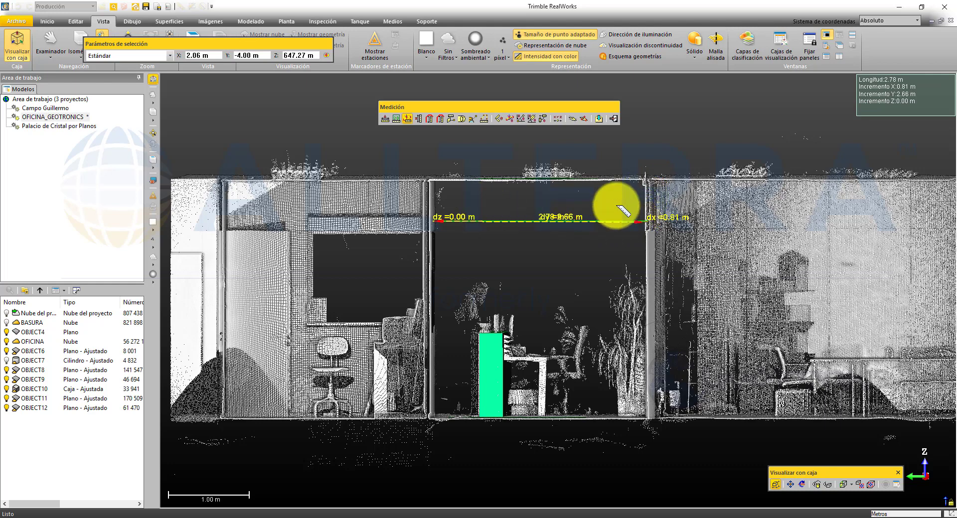
- Measure the vertical distance between a ceiling point and a floor point in the central room
{"action": "left_click", "coordinate": [418, 119]}
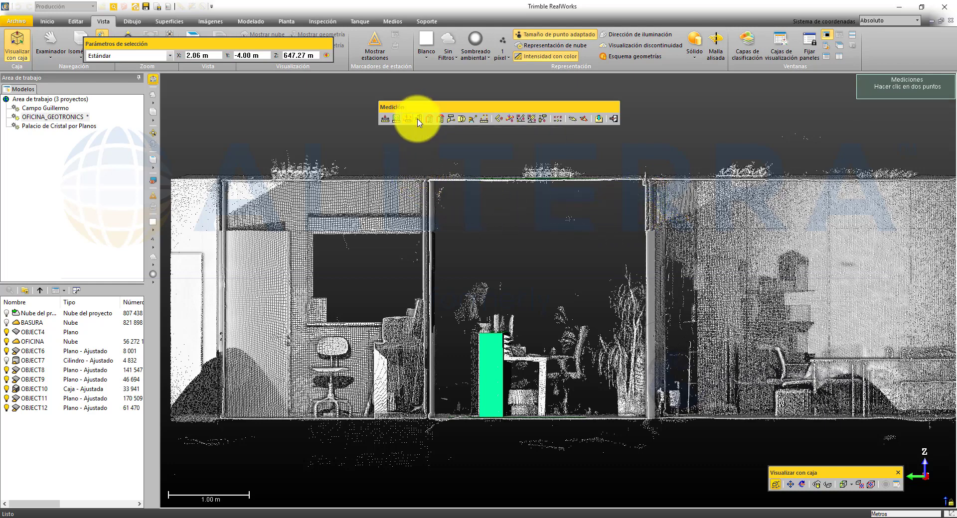
{"action": "left_click", "coordinate": [447, 181]}
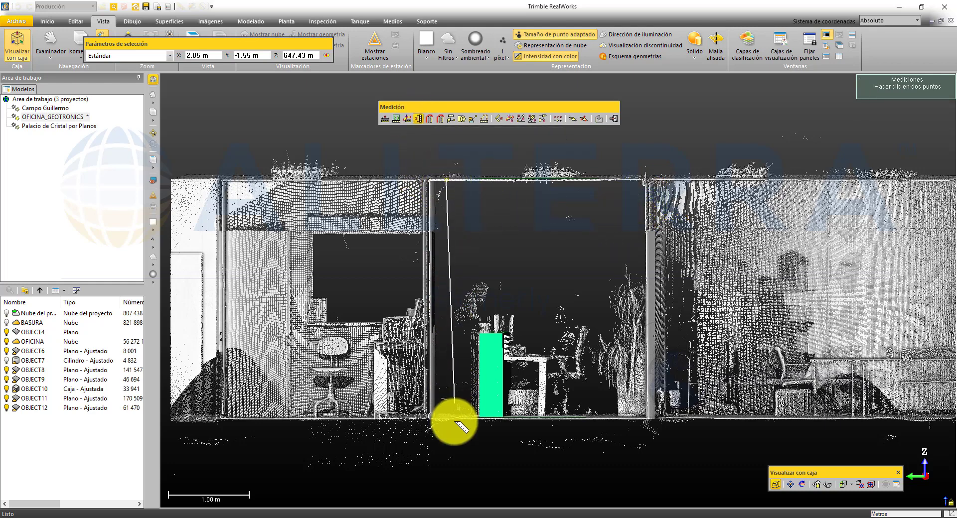
{"action": "left_click", "coordinate": [460, 420]}
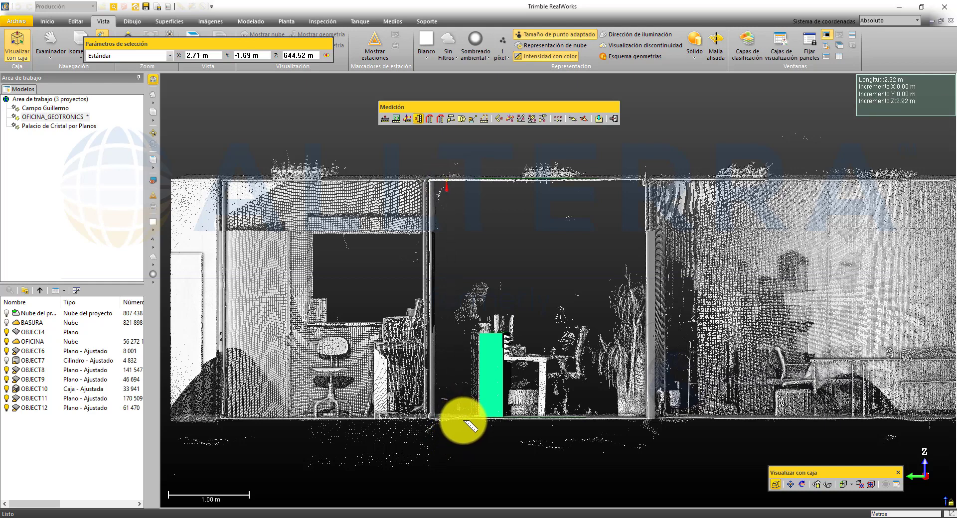
- Measure the central room's clear height from a single point picked on the floor
{"action": "left_click", "coordinate": [429, 119]}
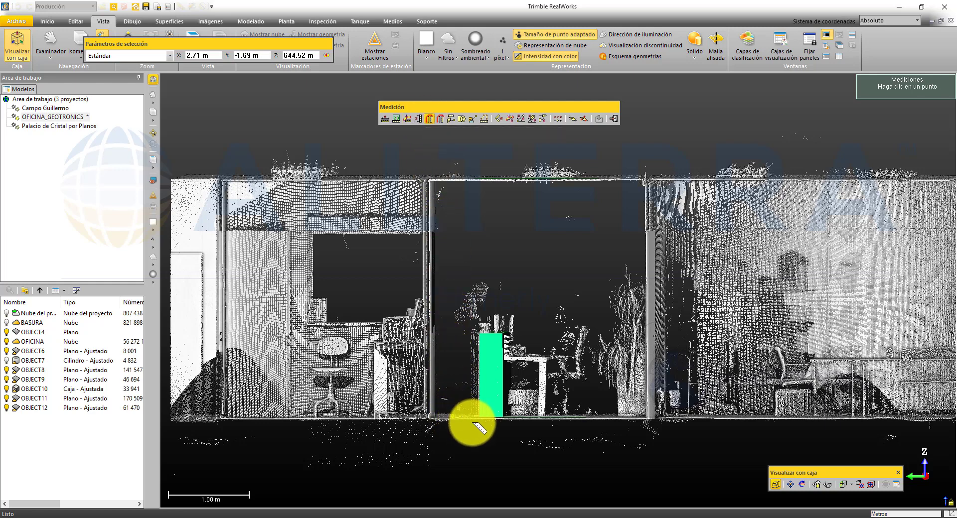
{"action": "left_click", "coordinate": [454, 414]}
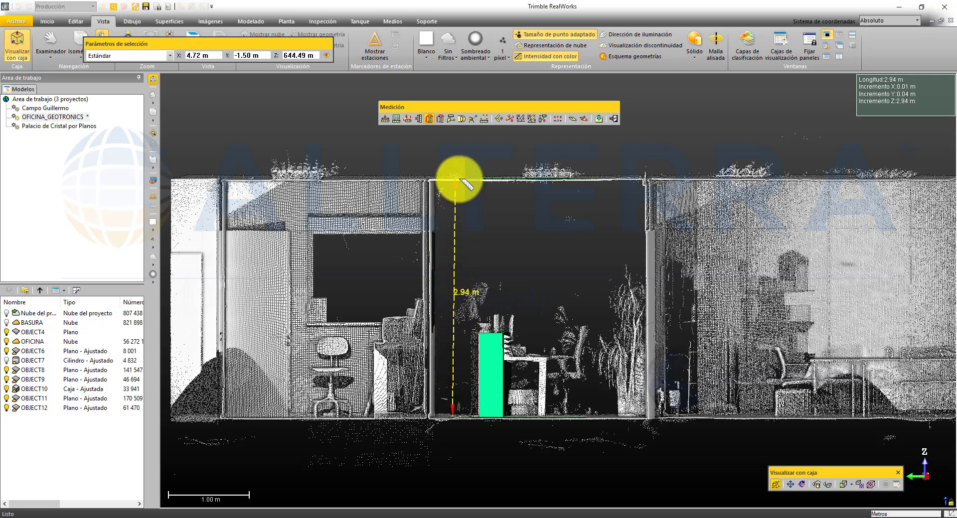
- Measure the central room's ceiling-to-floor clearance from a single point picked on the ceiling near the plant-side wall
{"action": "left_click", "coordinate": [440, 119]}
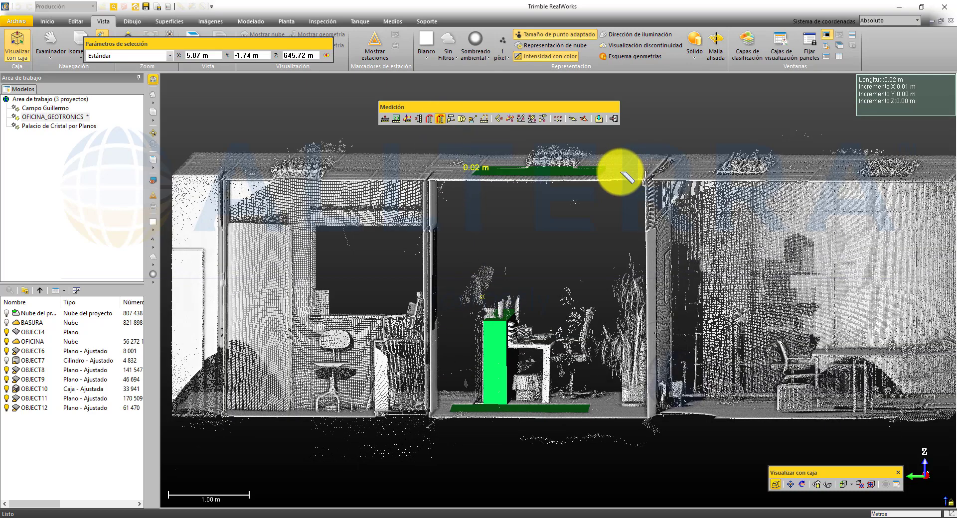
{"action": "left_click", "coordinate": [620, 172]}
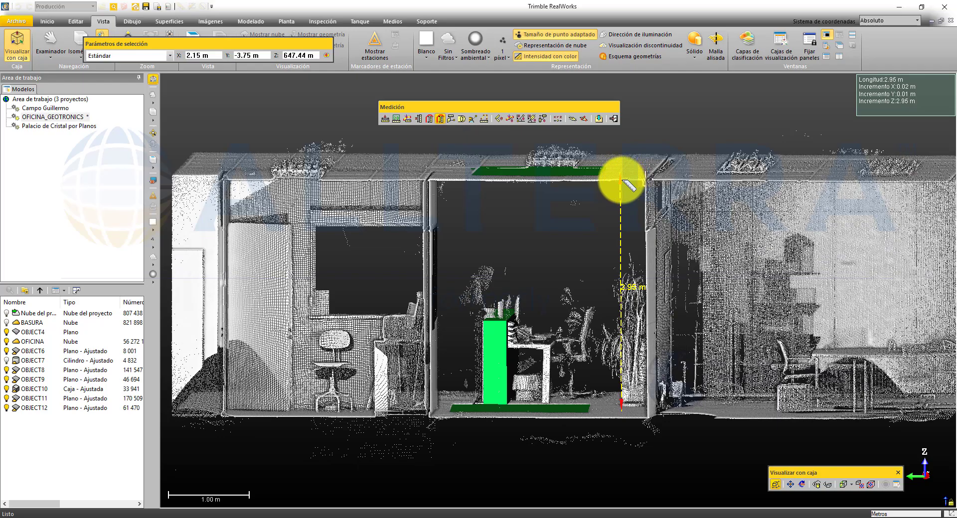
{"action": "left_click_drag", "start_coordinate": [622, 180], "coordinate": [623, 169]}
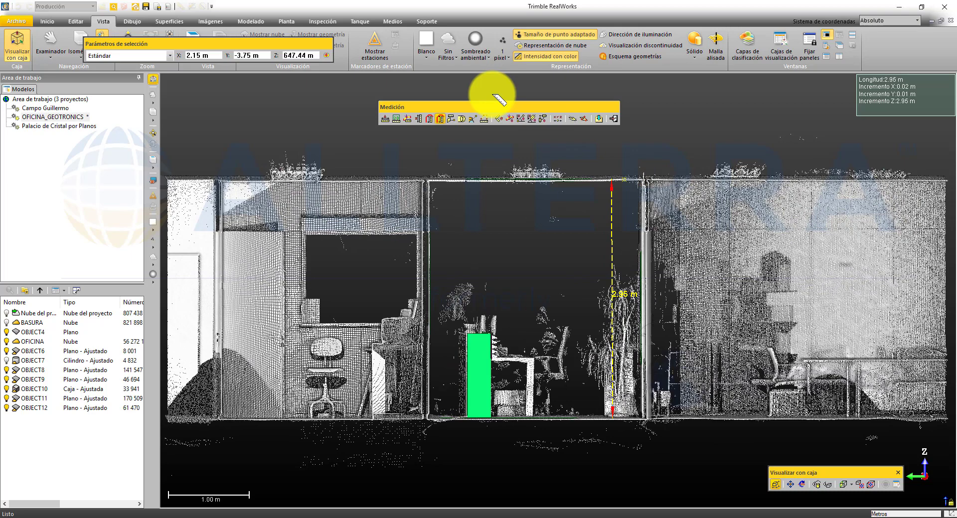
- Measure the distance from a plane fitted to the central room's ceiling to a point on the floor
{"action": "left_click", "coordinate": [451, 119]}
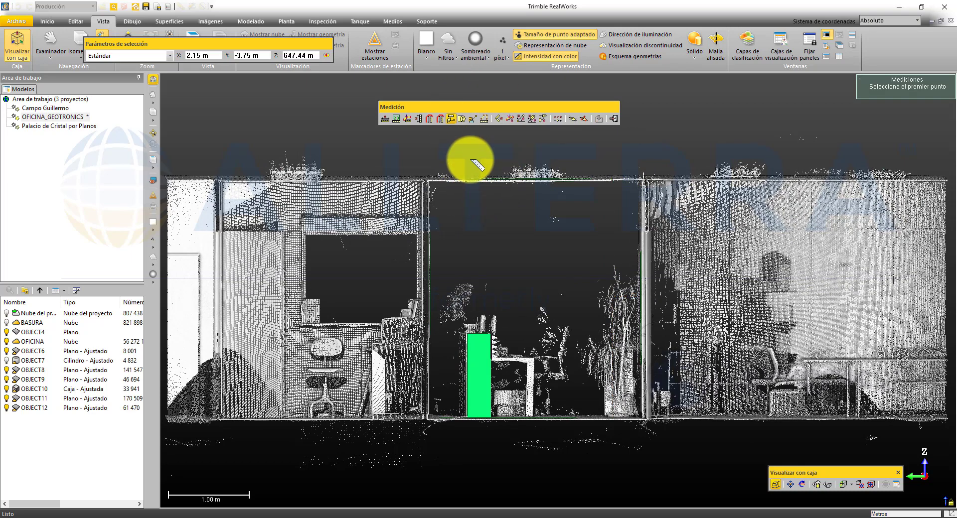
{"action": "left_click_drag", "start_coordinate": [487, 182], "coordinate": [460, 175]}
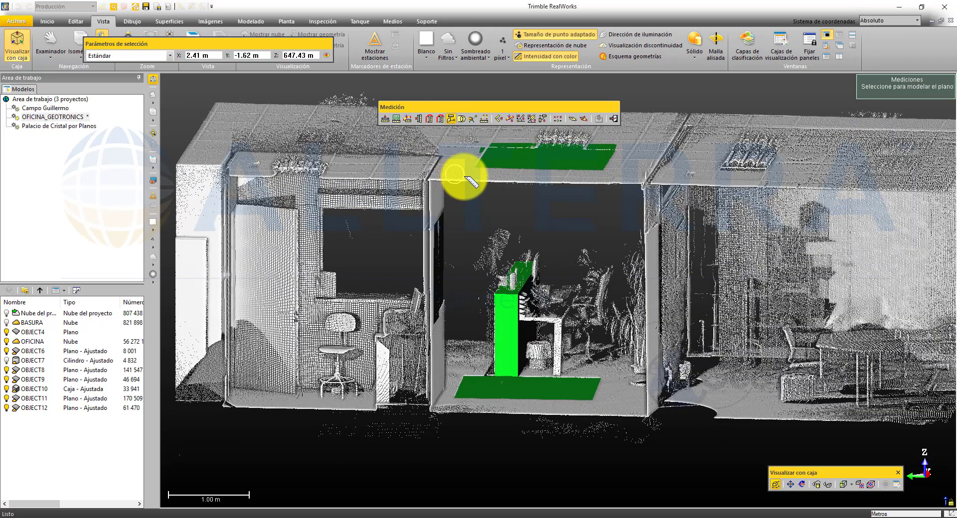
{"action": "left_click", "coordinate": [465, 176]}
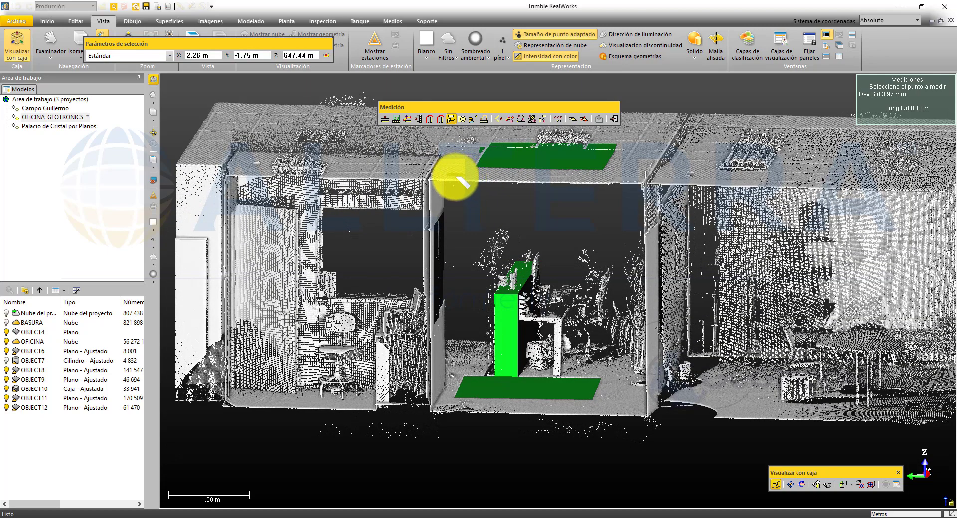
{"action": "left_click", "coordinate": [464, 405]}
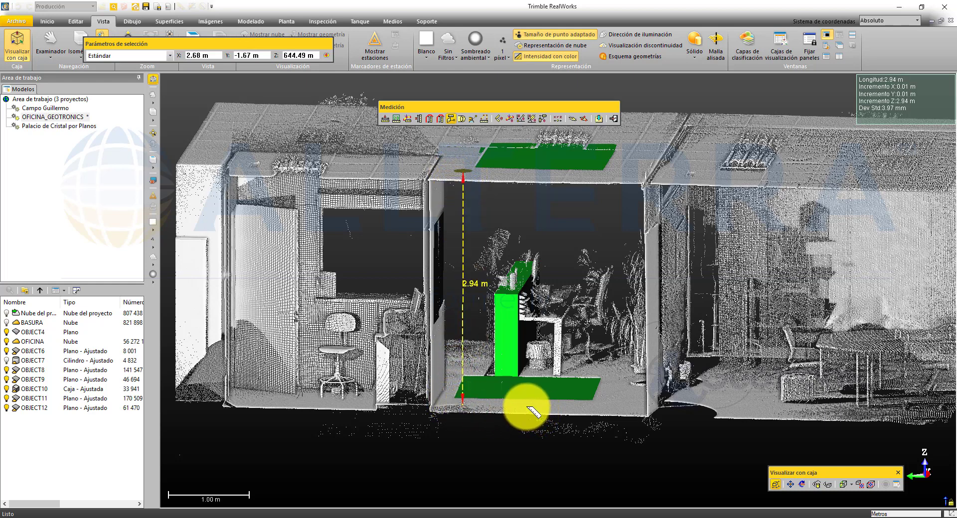
{"action": "left_click", "coordinate": [528, 408]}
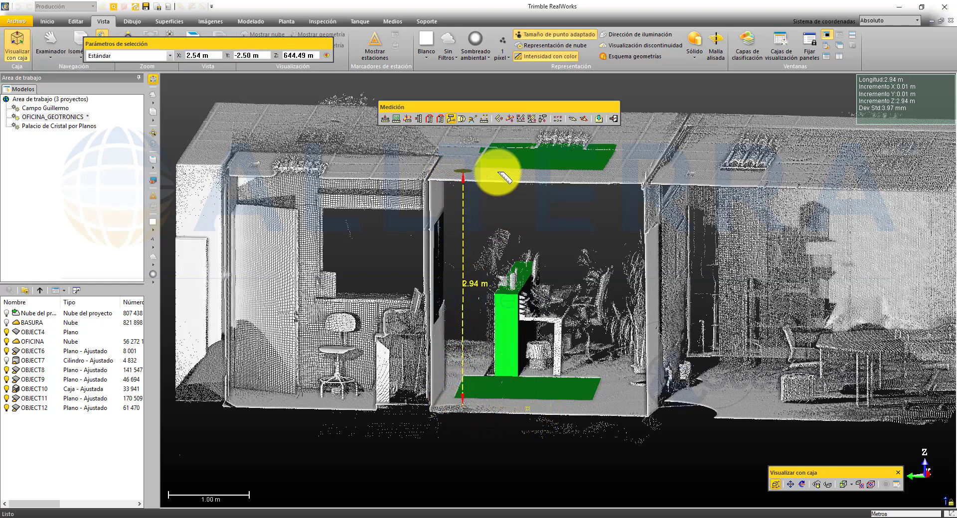
- Measure the diameter of the cylindrical bin under the desk by fitting a cylinder to its points
{"action": "left_click", "coordinate": [463, 120]}
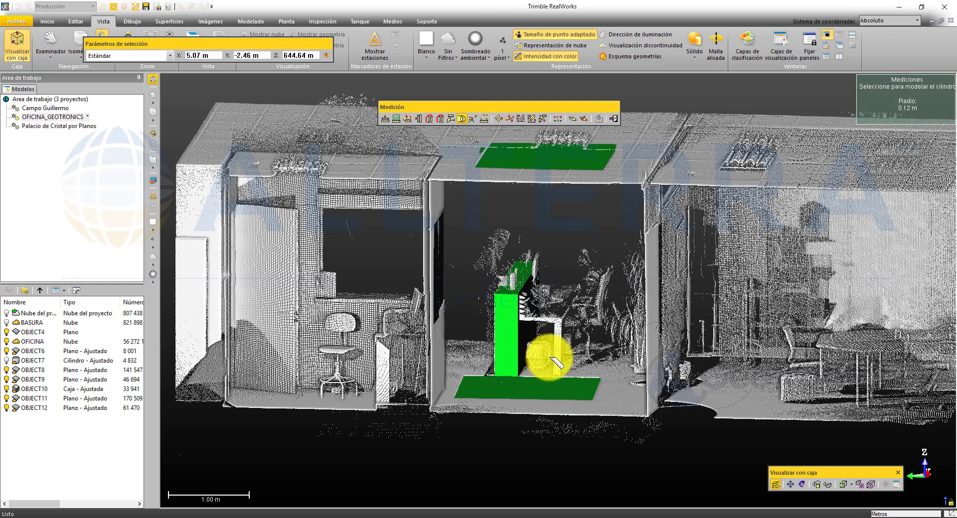
{"action": "left_click", "coordinate": [559, 370]}
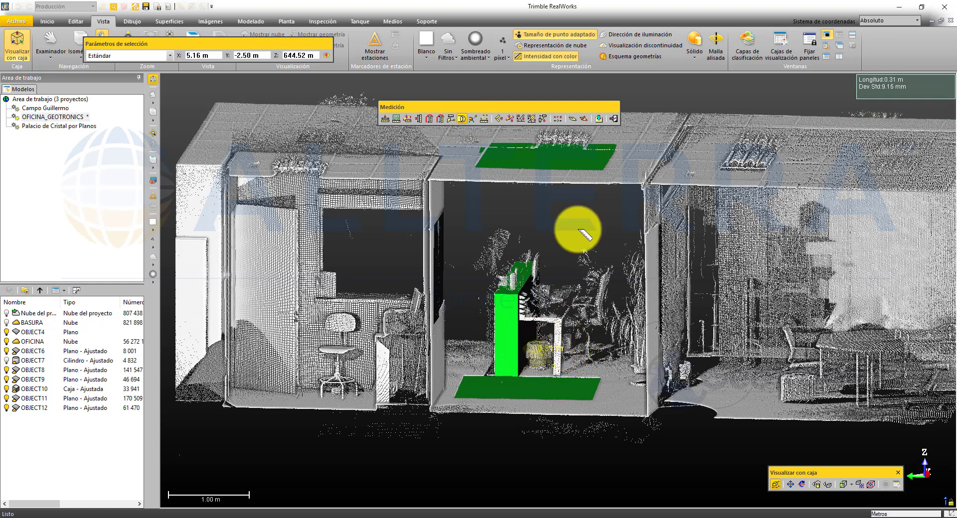
- Measure the distance from the green floor plane to a point on the central room's side wall, using point-to-geometry distance
{"action": "left_click", "coordinate": [472, 120]}
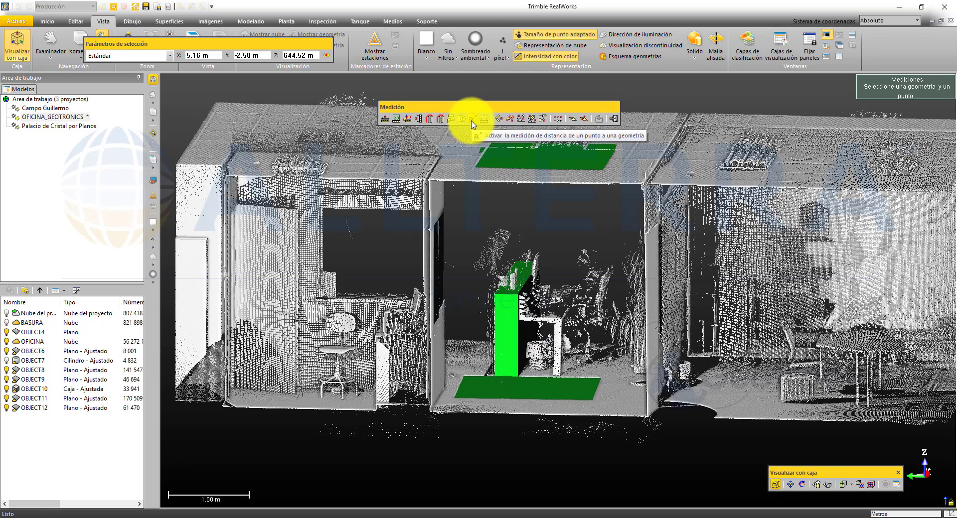
{"action": "scroll", "coordinate": [439, 341], "scroll_direction": "up", "scroll_amount": 5}
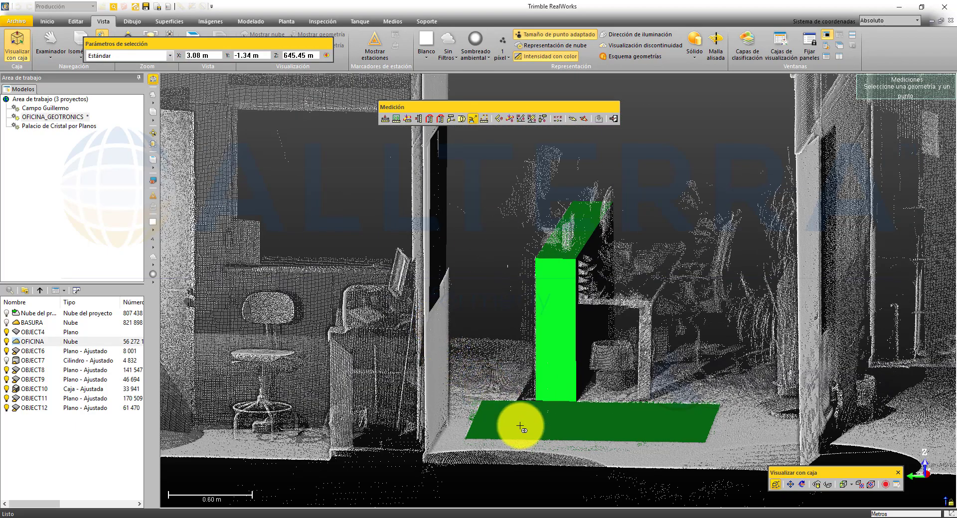
{"action": "left_click", "coordinate": [519, 427]}
{"action": "left_click", "coordinate": [440, 324]}
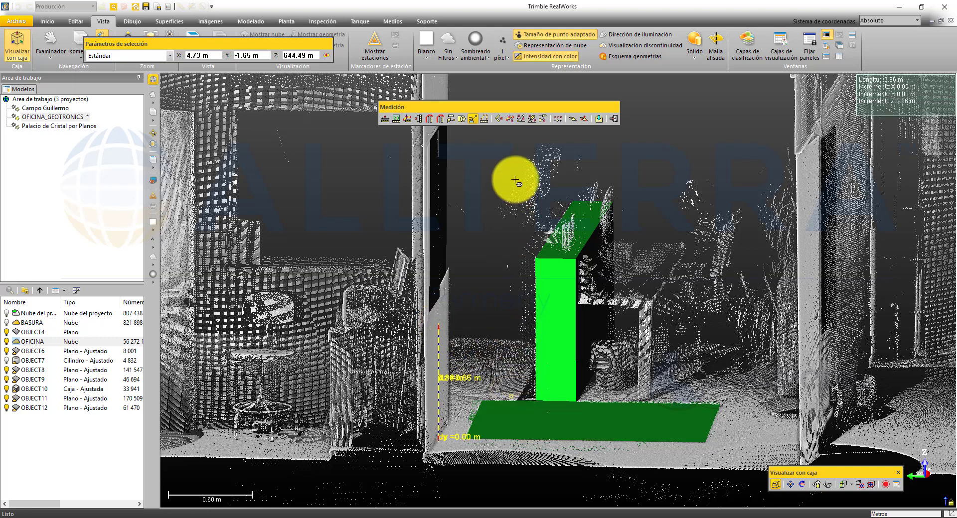
- Measure a multi-point distance along a path across the central room's floor, from beside one side wall to the front edge
{"action": "left_click", "coordinate": [480, 119]}
{"action": "left_click", "coordinate": [482, 122]}
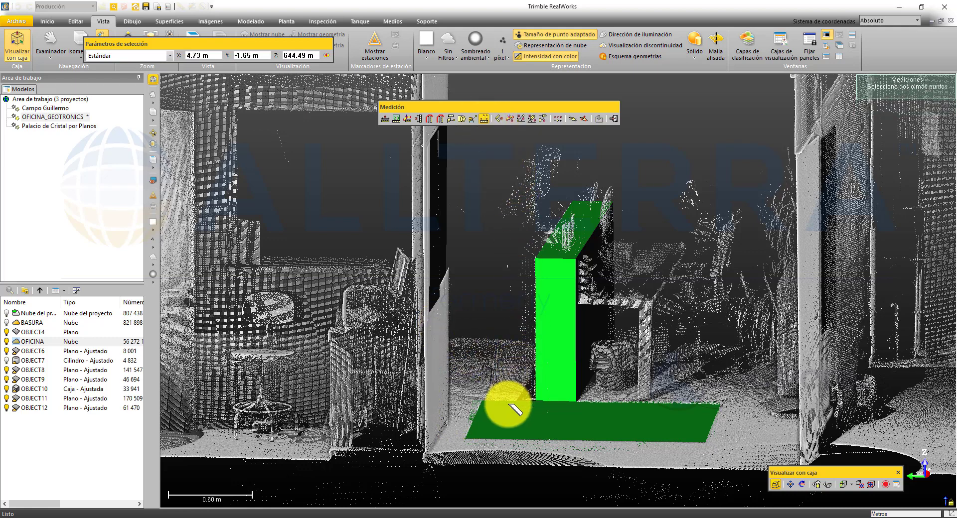
{"action": "left_click", "coordinate": [463, 368]}
{"action": "left_click", "coordinate": [468, 413]}
{"action": "left_click", "coordinate": [514, 425]}
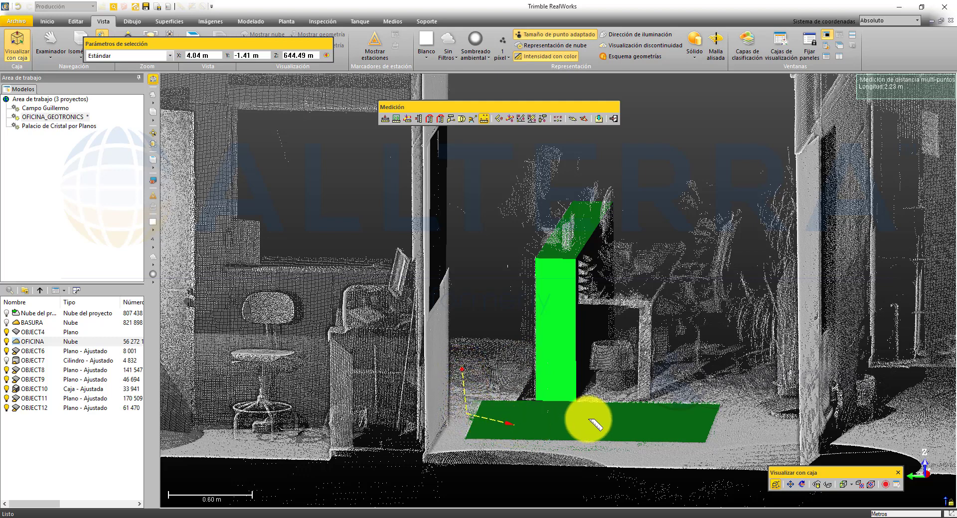
{"action": "left_click", "coordinate": [718, 413]}
{"action": "double_click", "coordinate": [736, 426]}
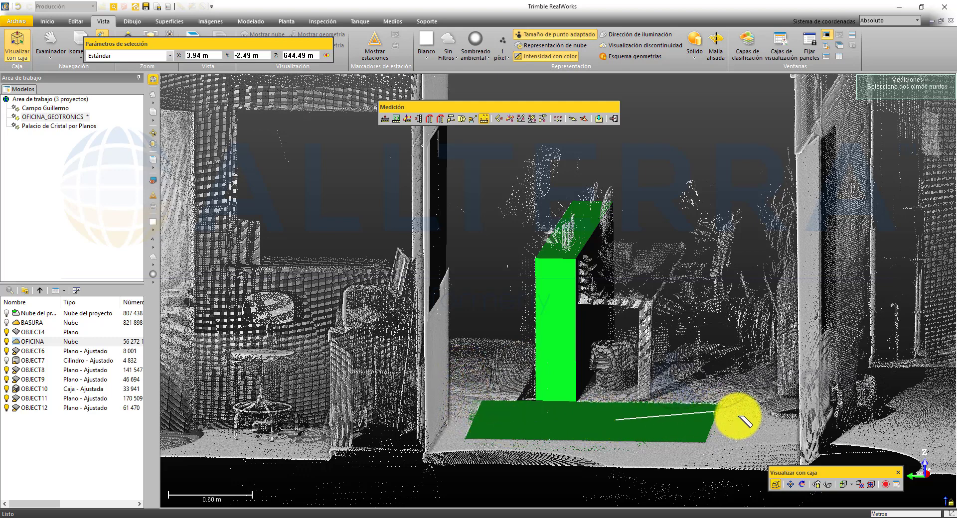
{"action": "left_click", "coordinate": [729, 455]}
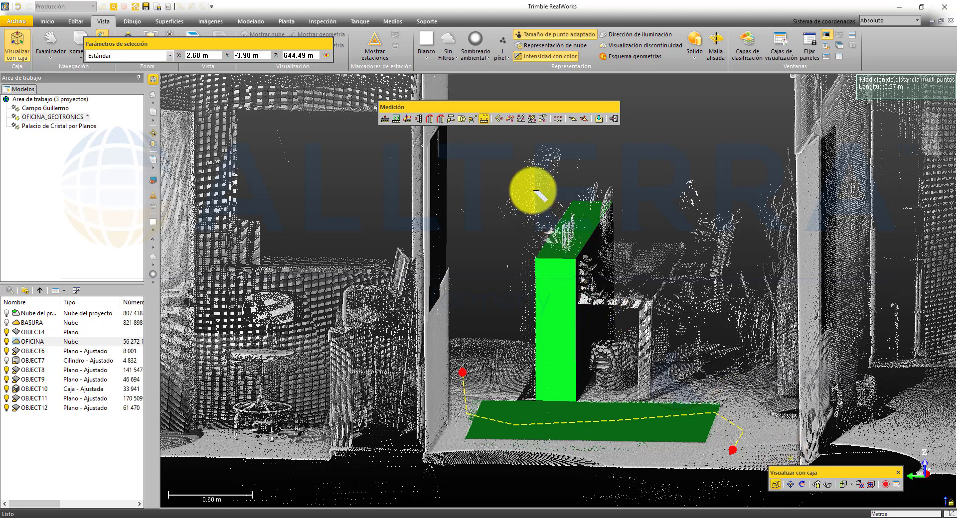
- Measure the angle between three points on the floor plane, with its vertex in front of the desk
{"action": "left_click", "coordinate": [499, 120]}
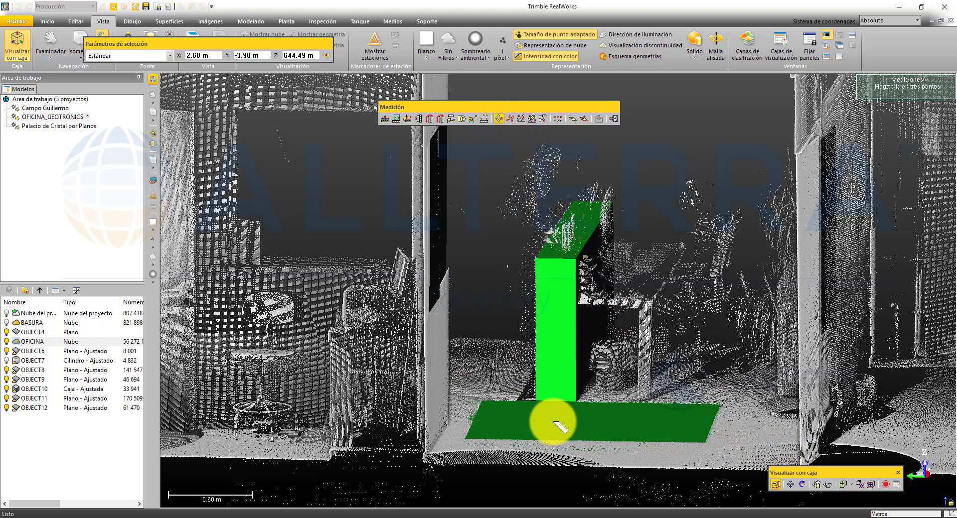
{"action": "left_click", "coordinate": [639, 410]}
{"action": "left_click", "coordinate": [498, 433]}
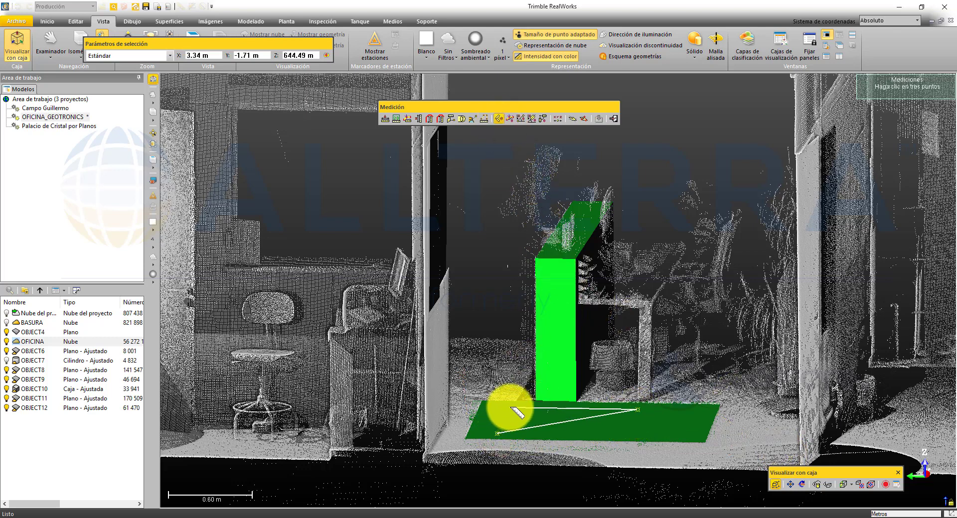
{"action": "left_click", "coordinate": [513, 408]}
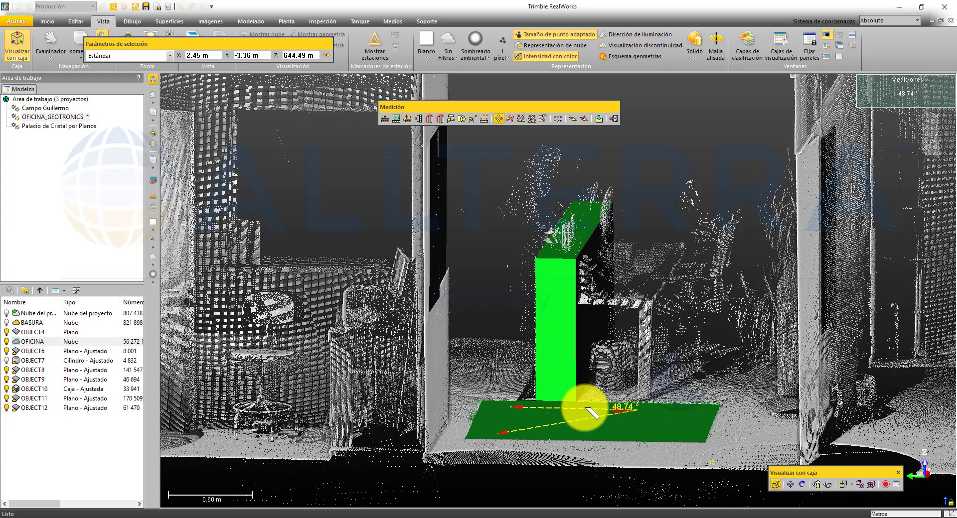
{"action": "mouse_move", "coordinate": [633, 434]}
{"action": "left_mouse_down"}
{"action": "mouse_move", "coordinate": [631, 448]}
{"action": "mouse_move", "coordinate": [633, 430]}
{"action": "left_mouse_up"}
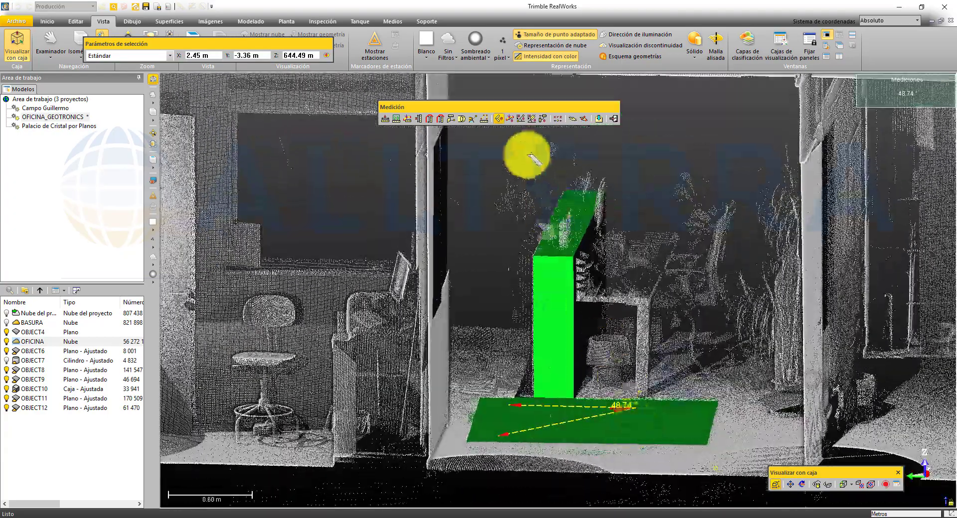
- Measure an angle with the other three-point angle tool, placing its vertex at the floor plane's end opposite the plant
{"action": "left_click", "coordinate": [510, 120]}
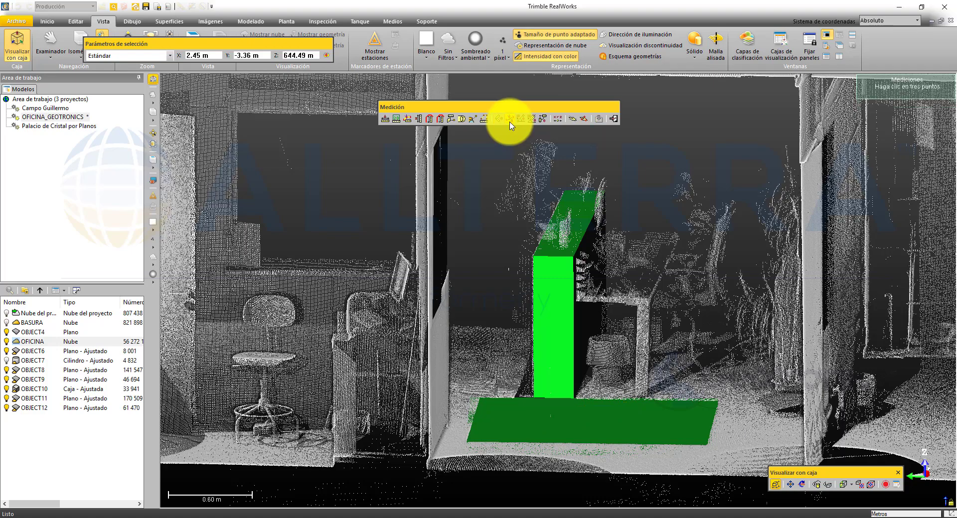
{"action": "left_click", "coordinate": [511, 411]}
{"action": "left_click", "coordinate": [643, 423]}
{"action": "left_click", "coordinate": [608, 440]}
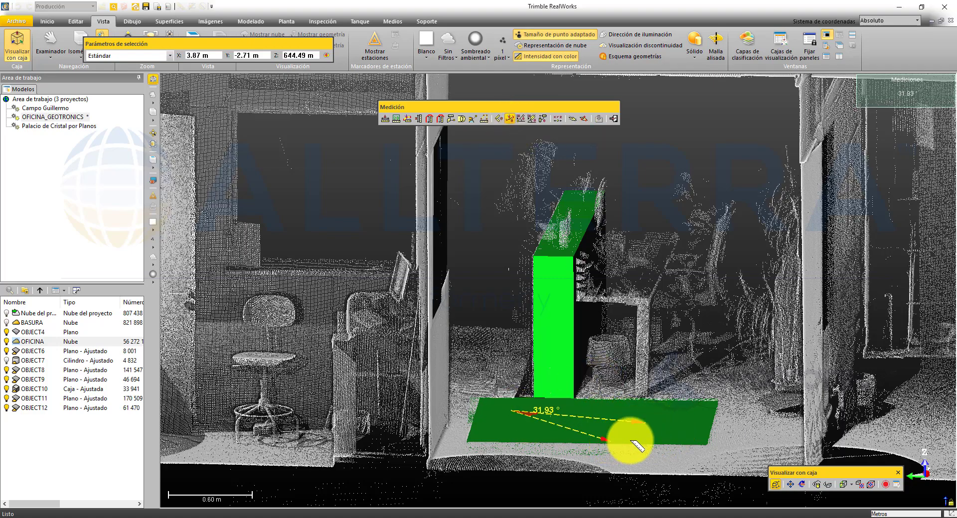
{"action": "mouse_move", "coordinate": [570, 427]}
{"action": "left_mouse_down"}
{"action": "mouse_move", "coordinate": [550, 437]}
{"action": "mouse_move", "coordinate": [578, 427]}
{"action": "left_mouse_up"}
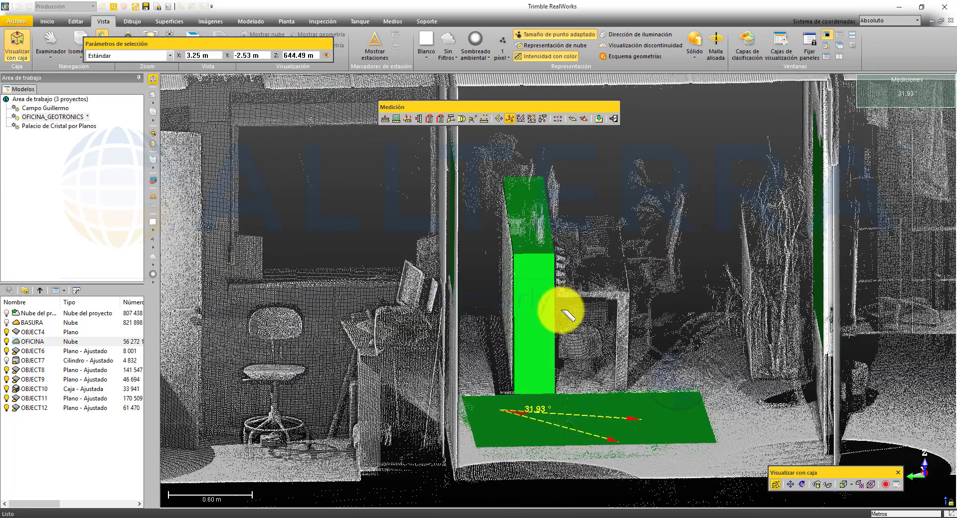
- Measure the two-point angle from the front face of the green box to a point on the floor plane
{"action": "left_click", "coordinate": [521, 119]}
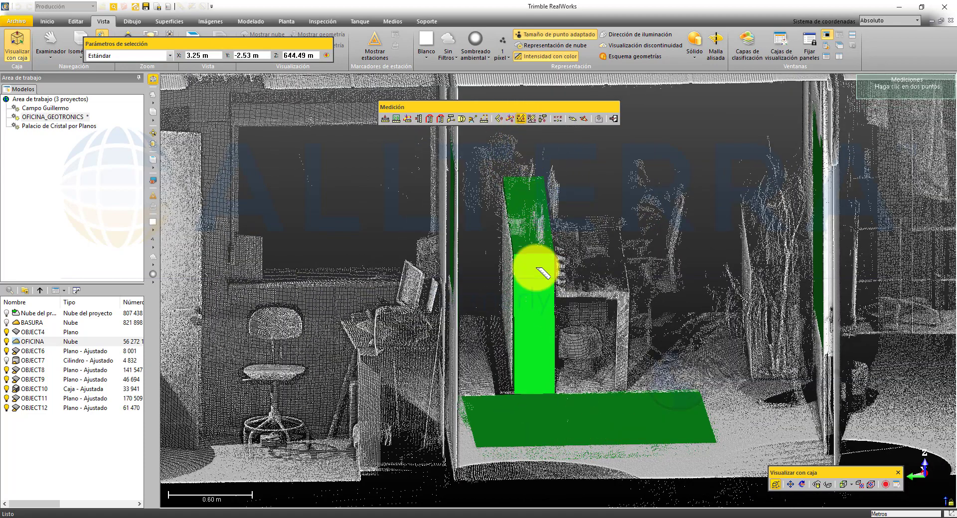
{"action": "left_click", "coordinate": [532, 327]}
{"action": "left_click", "coordinate": [638, 426]}
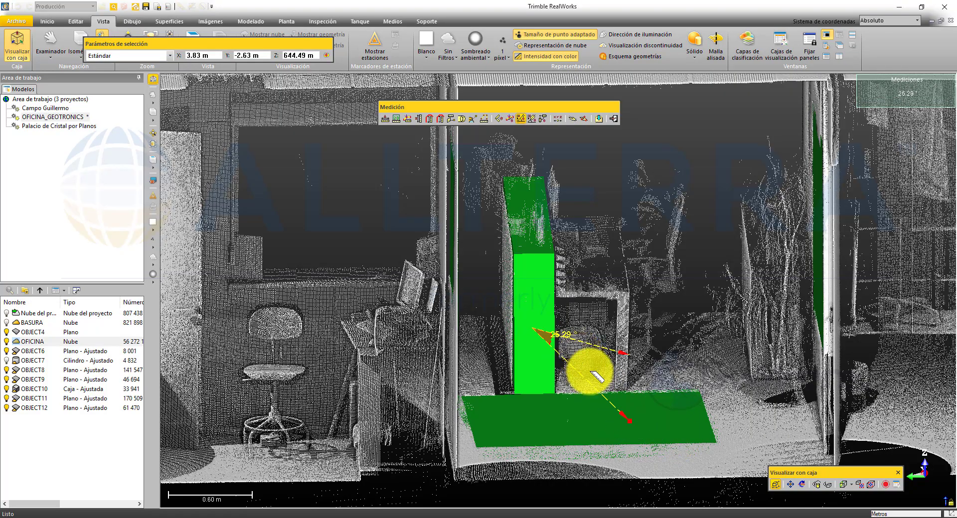
{"action": "left_click_drag", "start_coordinate": [587, 367], "coordinate": [599, 373]}
{"action": "left_click_drag", "start_coordinate": [604, 393], "coordinate": [613, 405]}
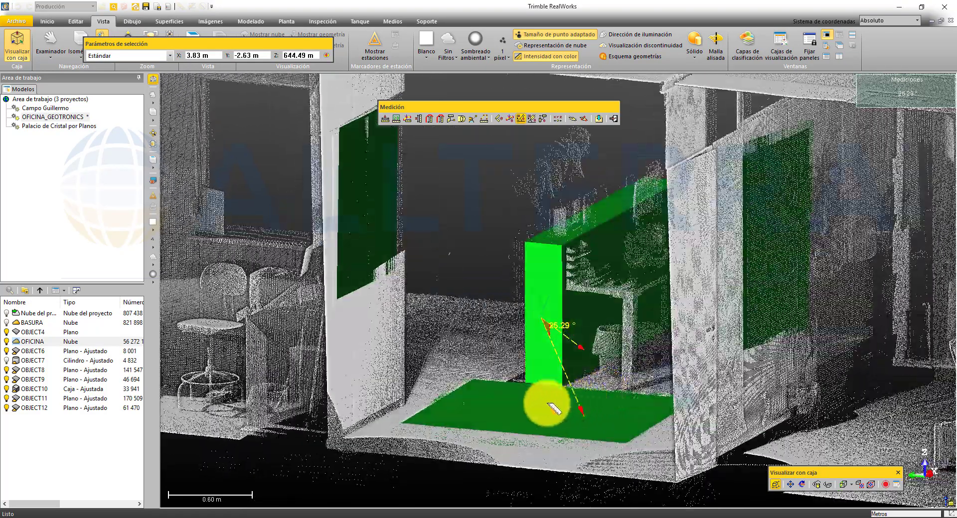
- Measure the two-point angle in the reverse direction, from a floor point up to the green box's front face
{"action": "left_click", "coordinate": [580, 419]}
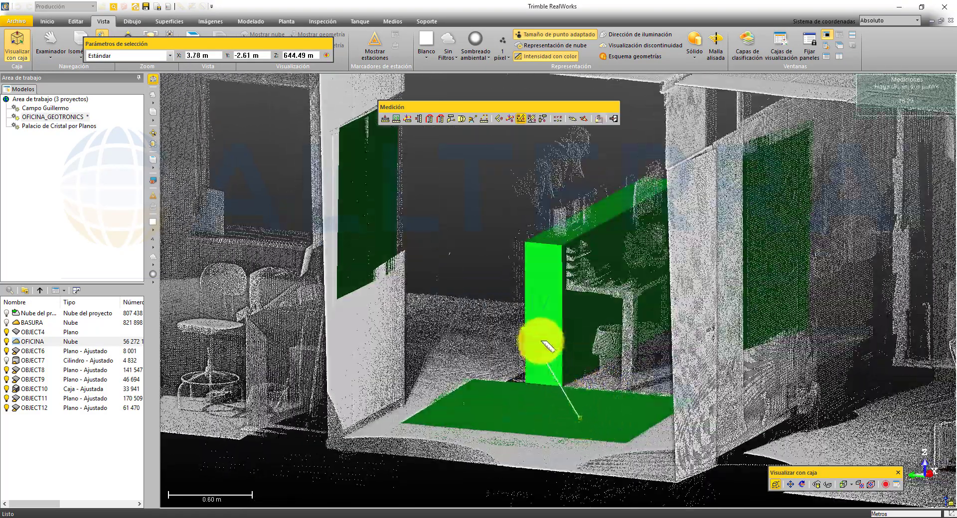
{"action": "left_click", "coordinate": [541, 316]}
{"action": "mouse_move", "coordinate": [554, 403]}
{"action": "left_mouse_down"}
{"action": "mouse_move", "coordinate": [575, 398]}
{"action": "mouse_move", "coordinate": [566, 405]}
{"action": "left_mouse_up"}
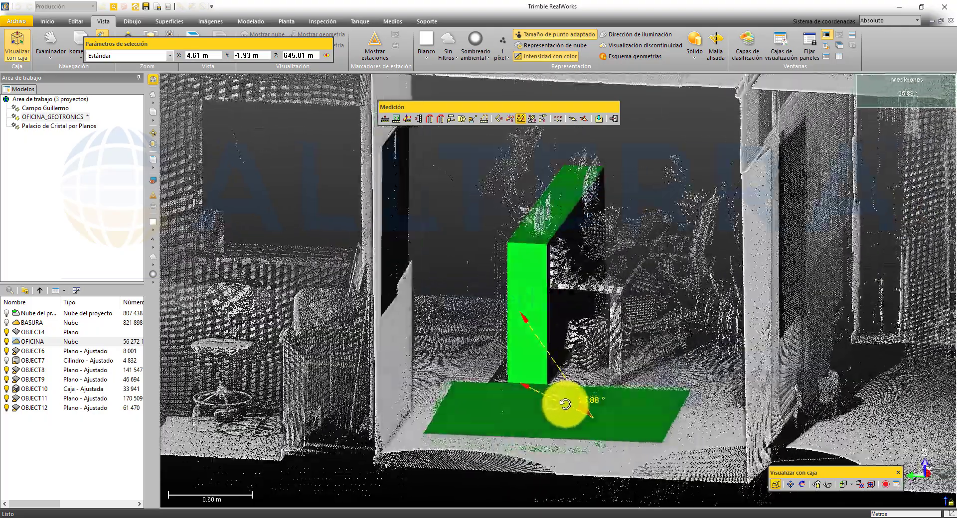
- Measure the angle between the side wall's fitted plane and the floor plane, then repeat it with new picks
{"action": "left_click", "coordinate": [533, 120]}
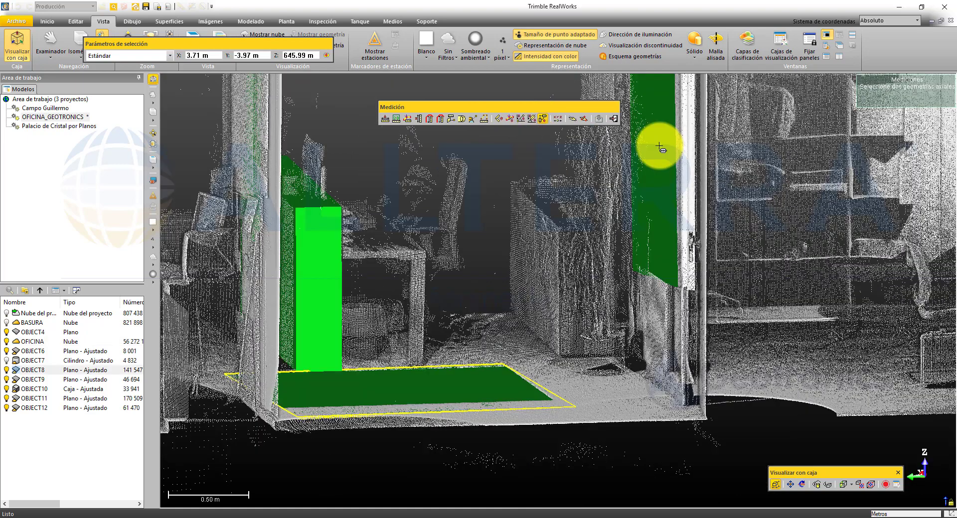
{"action": "left_click", "coordinate": [660, 146]}
{"action": "left_click", "coordinate": [427, 384]}
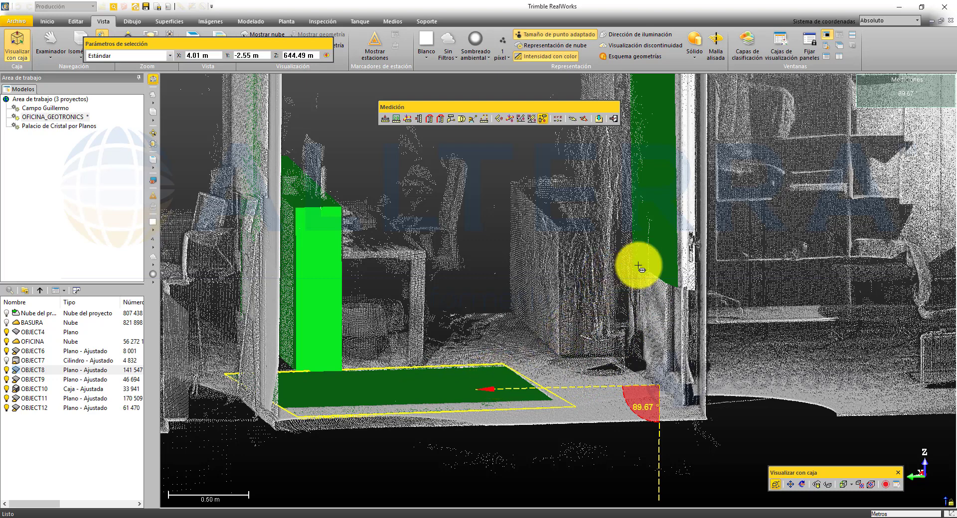
{"action": "left_click", "coordinate": [656, 179]}
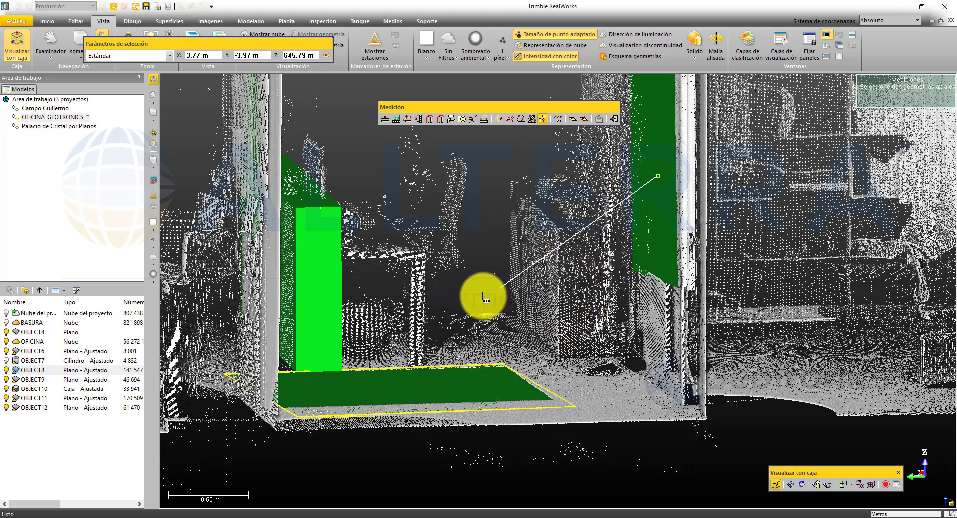
{"action": "left_click", "coordinate": [394, 385]}
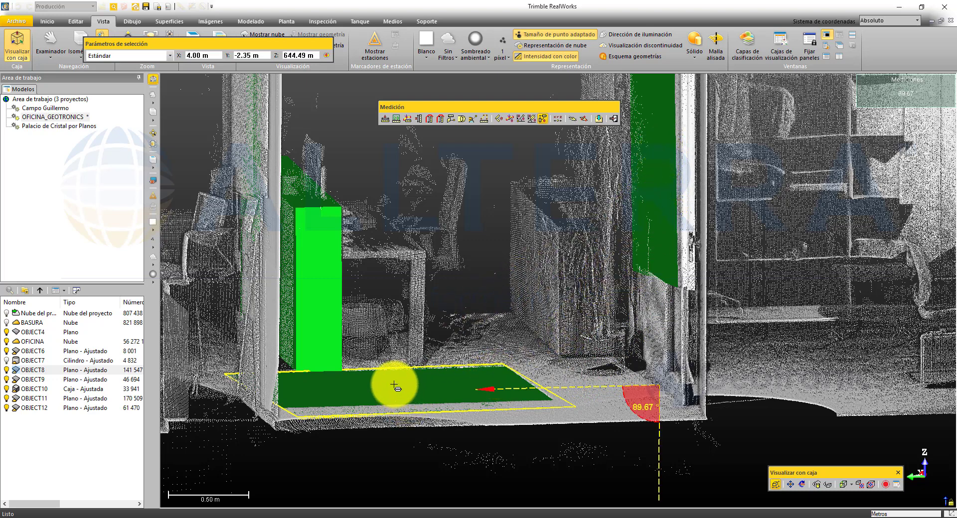
- Measure the coordinates of a point at the desk's upper corner beside the green box
{"action": "left_click", "coordinate": [557, 120]}
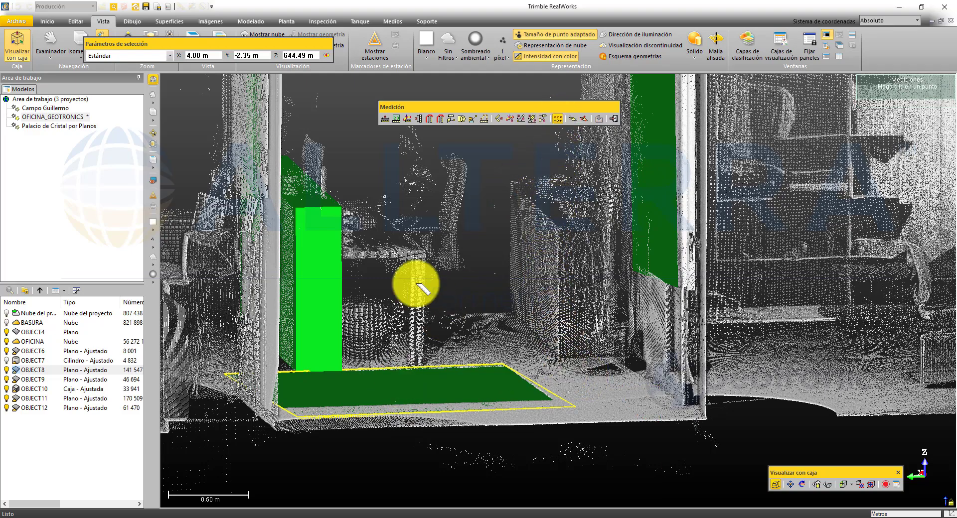
{"action": "scroll", "coordinate": [419, 246], "scroll_direction": "up", "scroll_amount": 5}
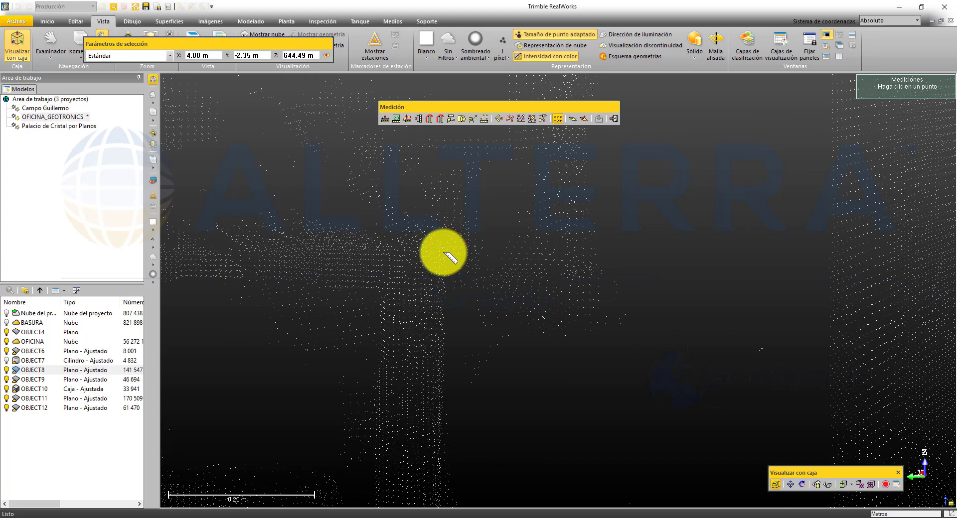
{"action": "left_click", "coordinate": [447, 256]}
{"action": "scroll", "coordinate": [470, 260], "scroll_direction": "down", "scroll_amount": 5}
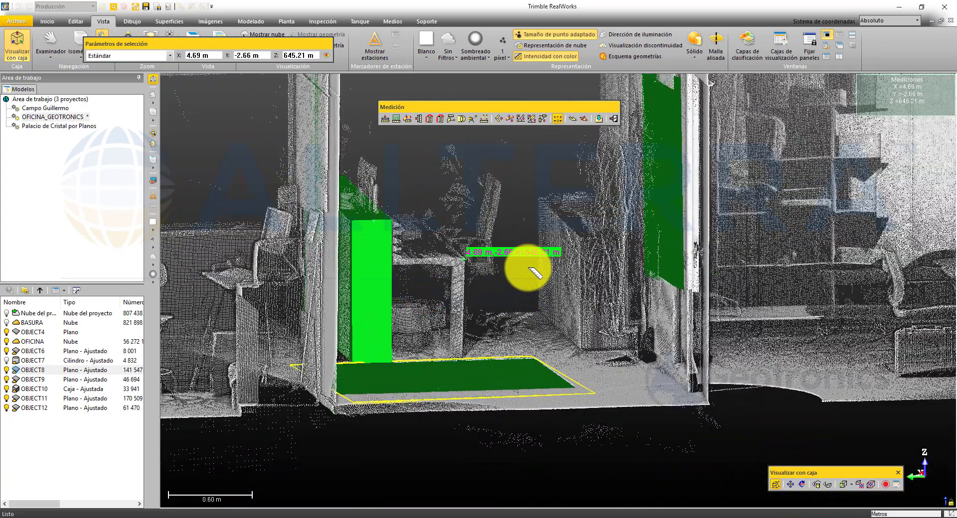
- Measure the floor's orientation from a single picked point beside the floor plane
{"action": "left_click", "coordinate": [572, 121]}
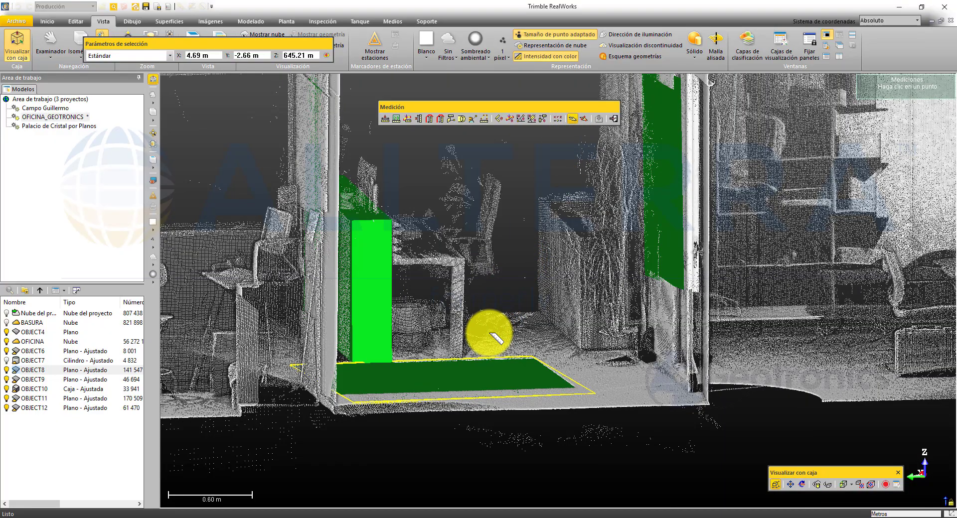
{"action": "left_click", "coordinate": [618, 384]}
{"action": "left_click_drag", "start_coordinate": [560, 379], "coordinate": [559, 391]}
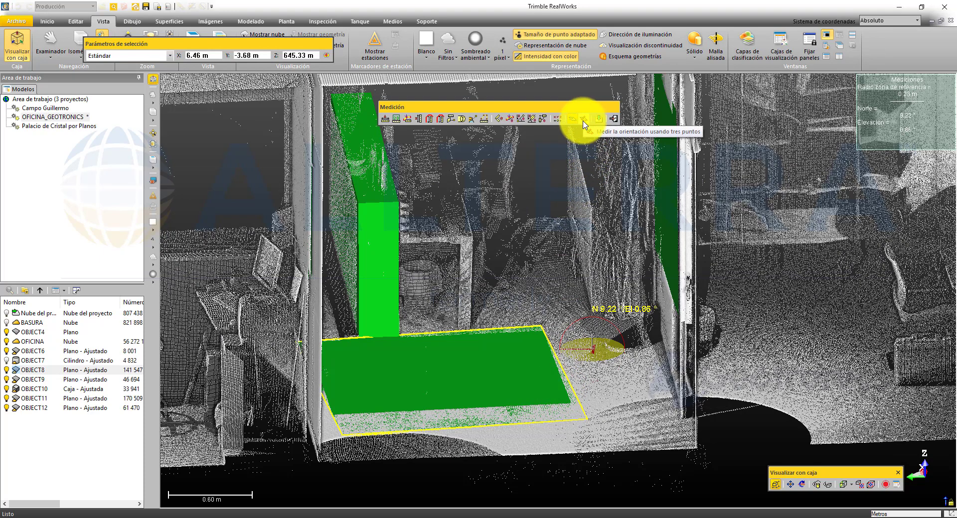
- Measure the floor's orientation from three picked points beside the floor plane, and exit the measurement tool
{"action": "scroll", "coordinate": [601, 332], "scroll_direction": "up", "scroll_amount": 3}
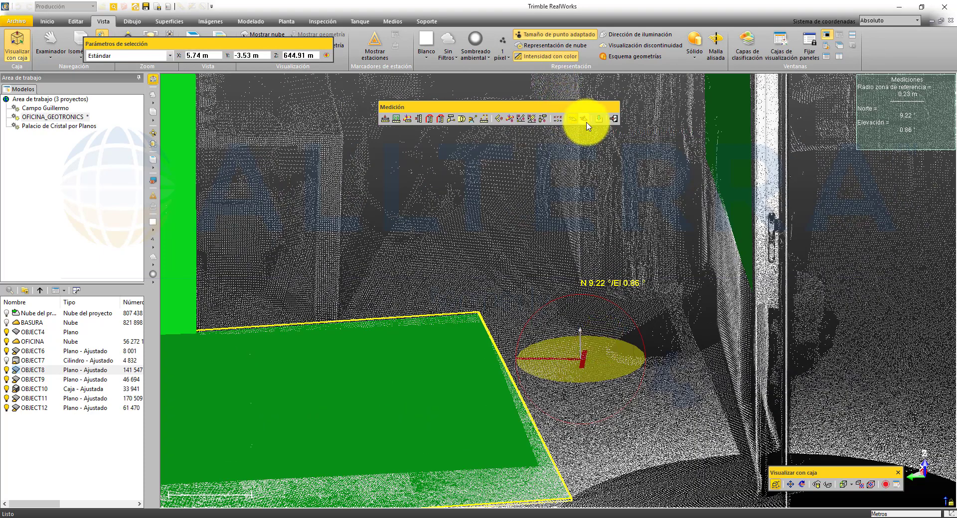
{"action": "left_click", "coordinate": [585, 120]}
{"action": "left_click", "coordinate": [566, 379]}
{"action": "left_click", "coordinate": [635, 375]}
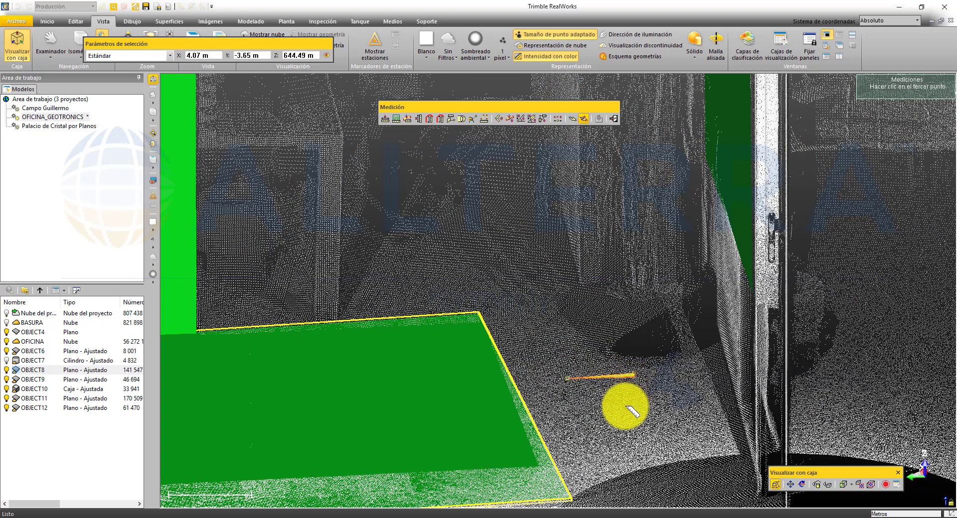
{"action": "left_click", "coordinate": [618, 417]}
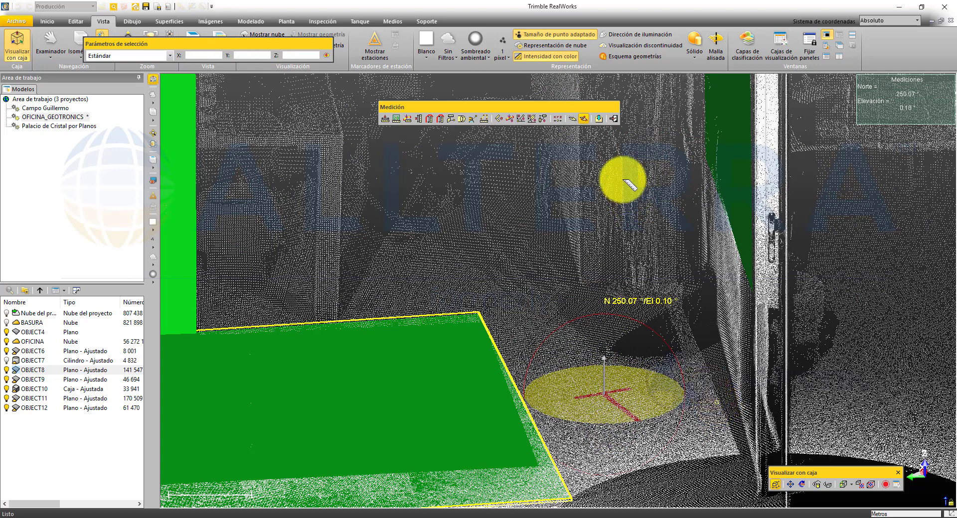
{"action": "left_click", "coordinate": [599, 119]}
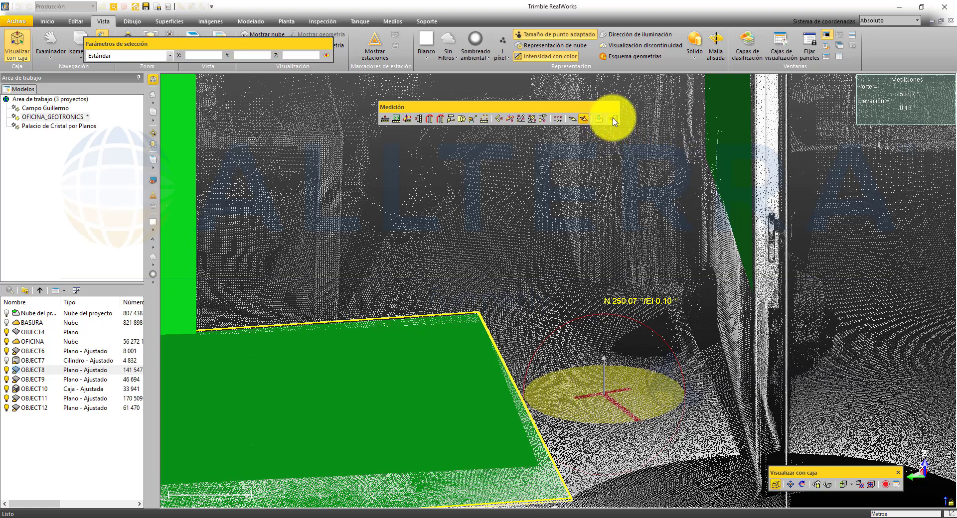
{"action": "left_click", "coordinate": [614, 119]}
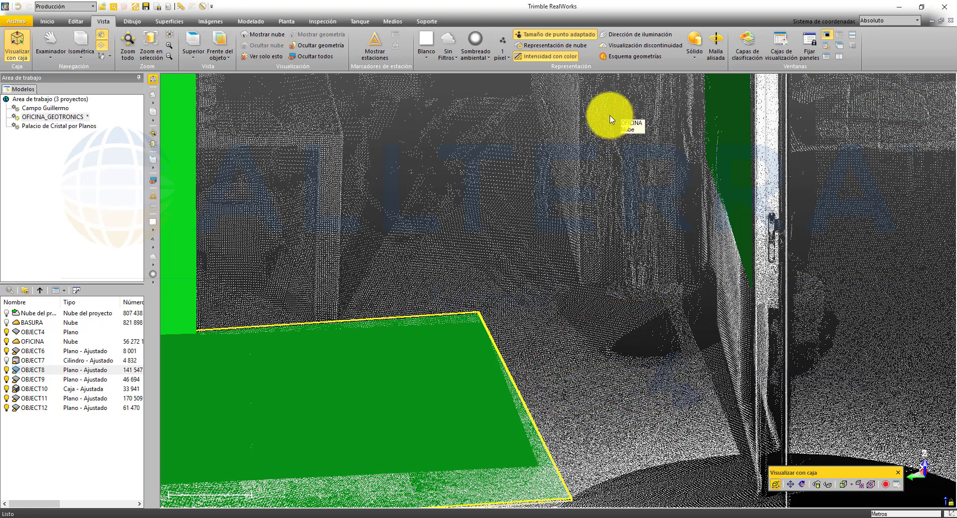
- Show the station markers, enter the station beside the green box and look around the office from it
{"action": "left_click", "coordinate": [153, 106]}
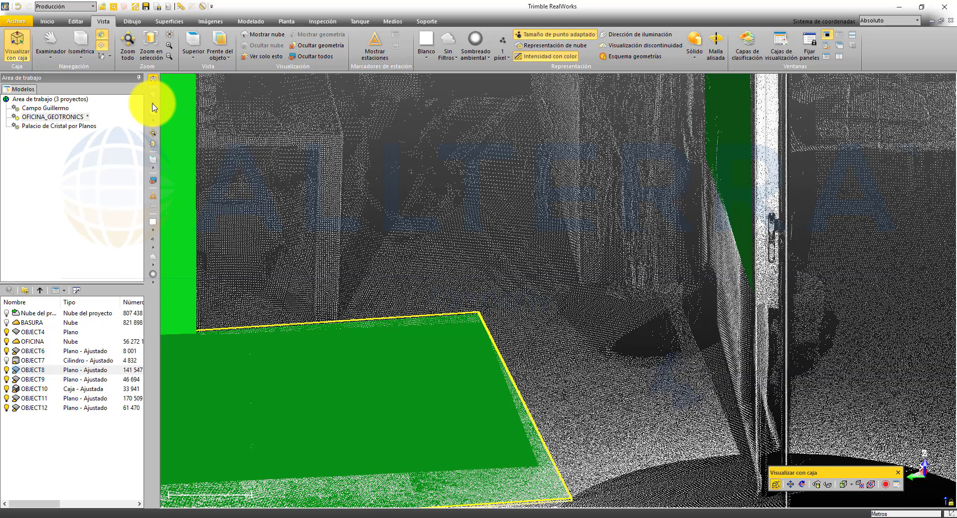
{"action": "scroll", "coordinate": [417, 212], "scroll_direction": "down", "scroll_amount": 7}
{"action": "scroll", "coordinate": [388, 386], "scroll_direction": "down", "scroll_amount": 3}
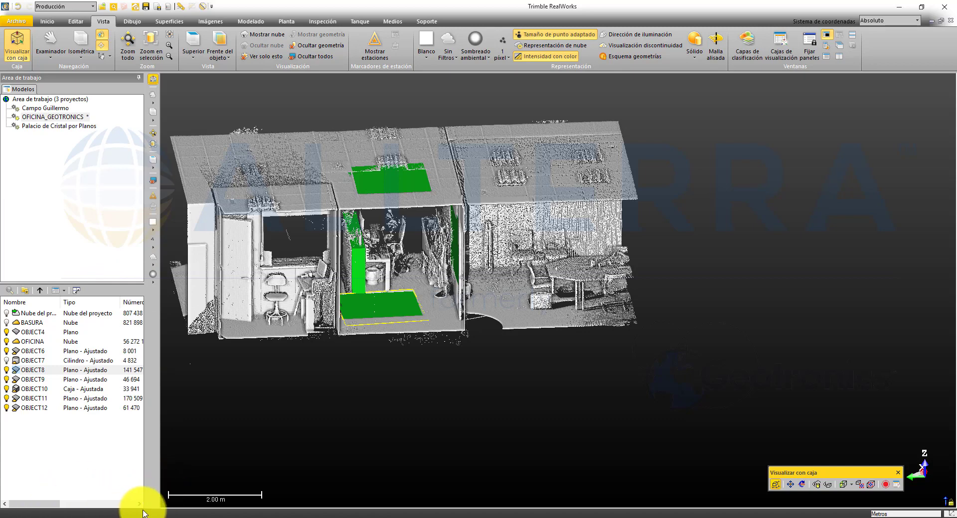
{"action": "left_click", "coordinate": [153, 196]}
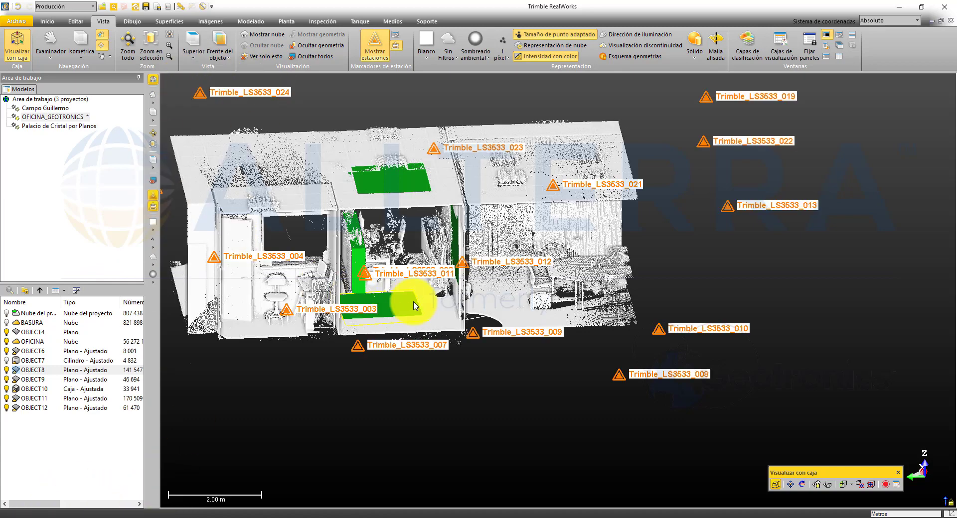
{"action": "double_click", "coordinate": [367, 278]}
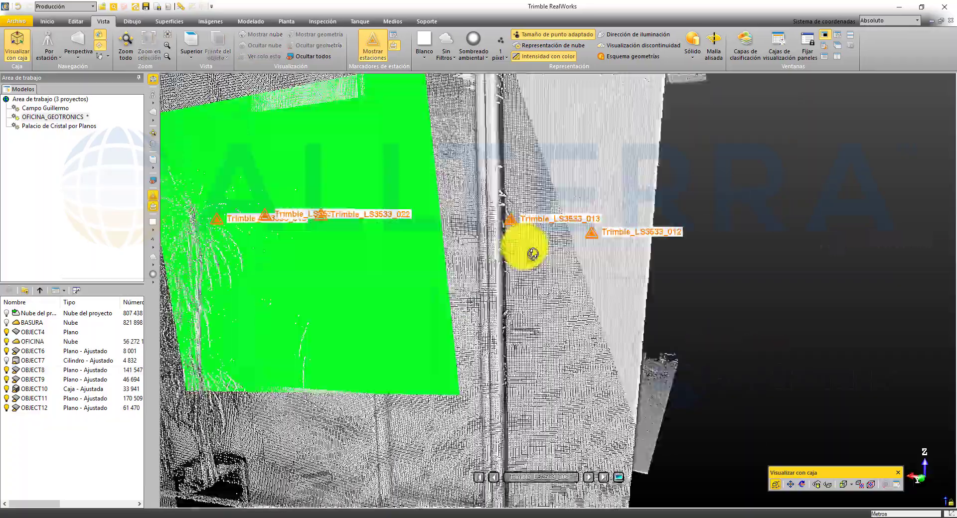
{"action": "left_click_drag", "start_coordinate": [533, 254], "coordinate": [171, 124]}
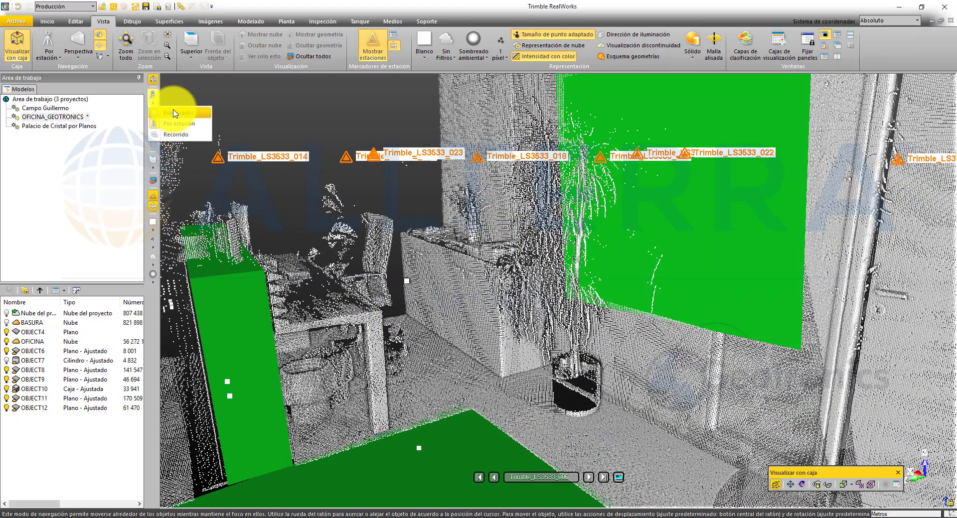
- Explore the model in Examiner and Walkthrough navigation, and hide the station markers
{"action": "left_click", "coordinate": [175, 114]}
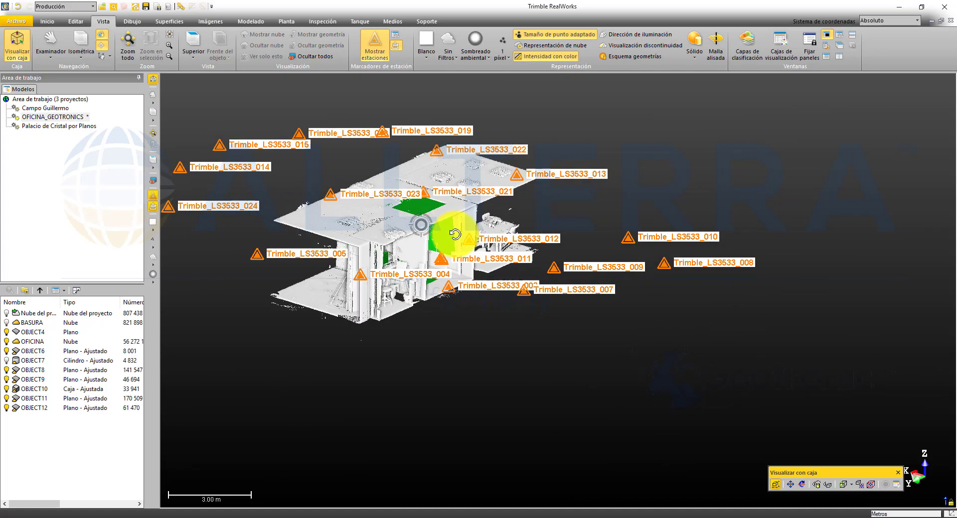
{"action": "left_click_drag", "start_coordinate": [455, 234], "coordinate": [279, 145]}
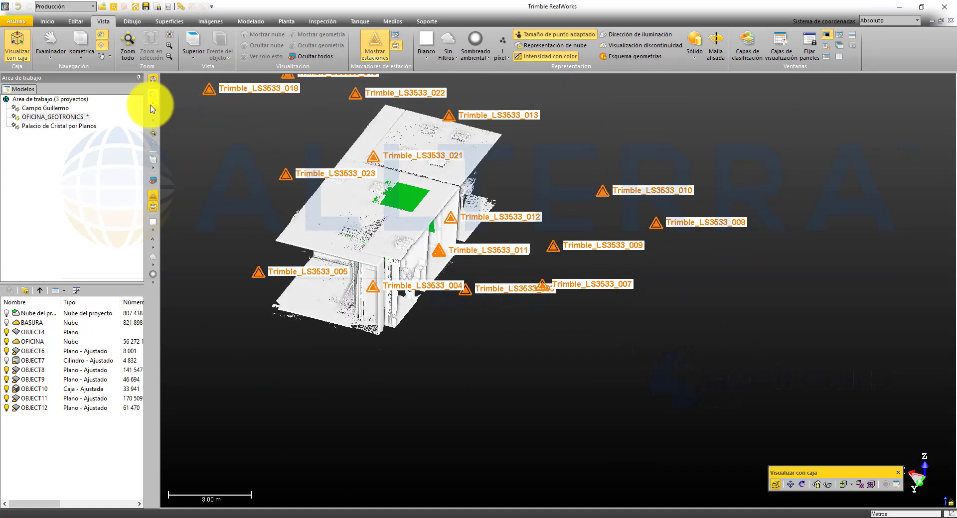
{"action": "left_click", "coordinate": [176, 134]}
{"action": "left_click_drag", "start_coordinate": [214, 170], "coordinate": [483, 241]}
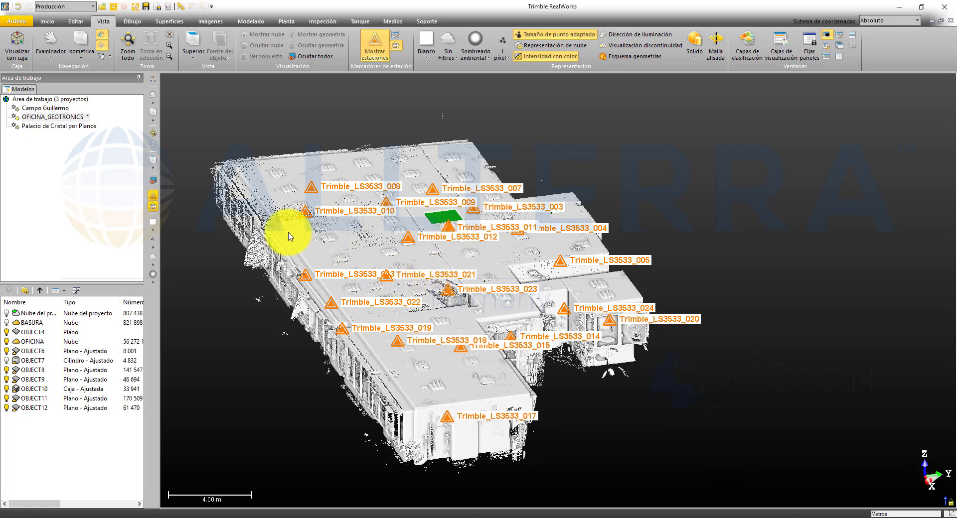
{"action": "left_click", "coordinate": [153, 195]}
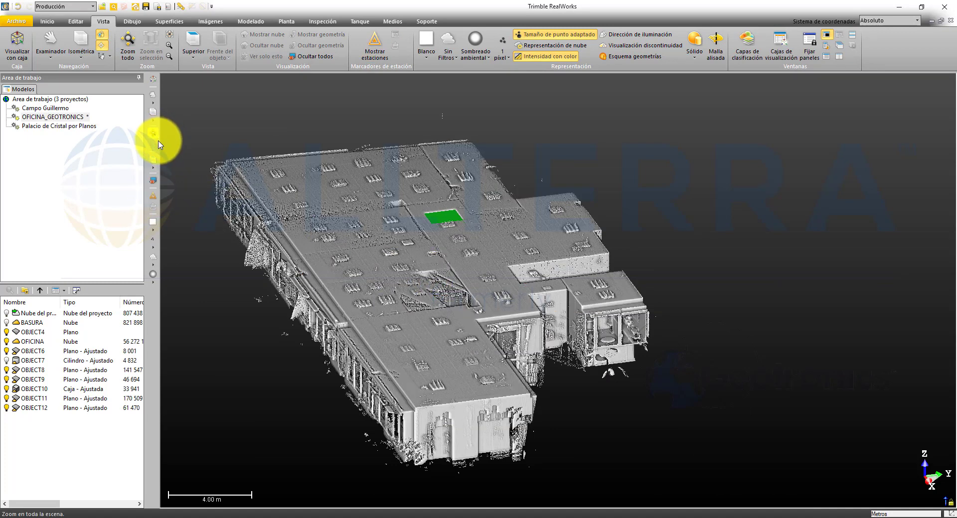
- Inspect the whole office cloud in perspective projection and return to an isometric view of the full scene
{"action": "left_click", "coordinate": [161, 122]}
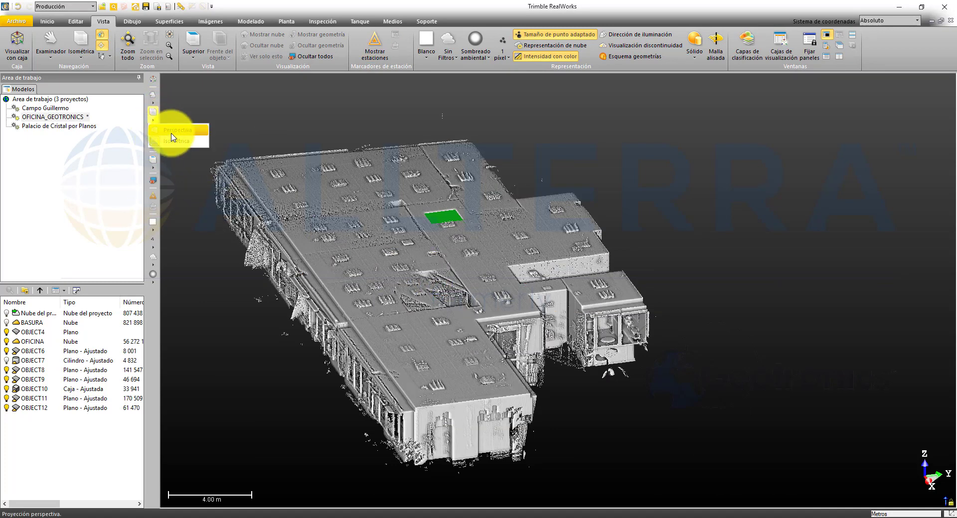
{"action": "left_click", "coordinate": [171, 132]}
{"action": "left_click_drag", "start_coordinate": [299, 216], "coordinate": [521, 296]}
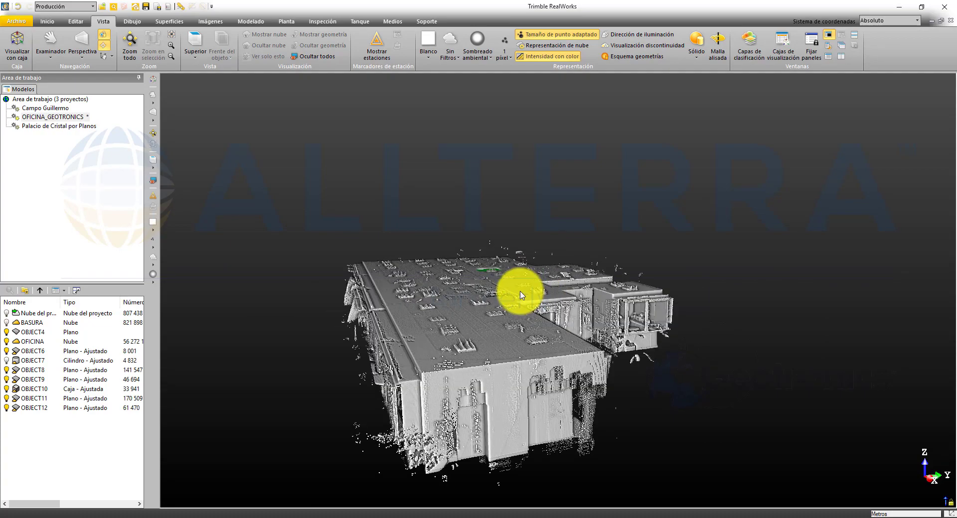
{"action": "left_click", "coordinate": [154, 135]}
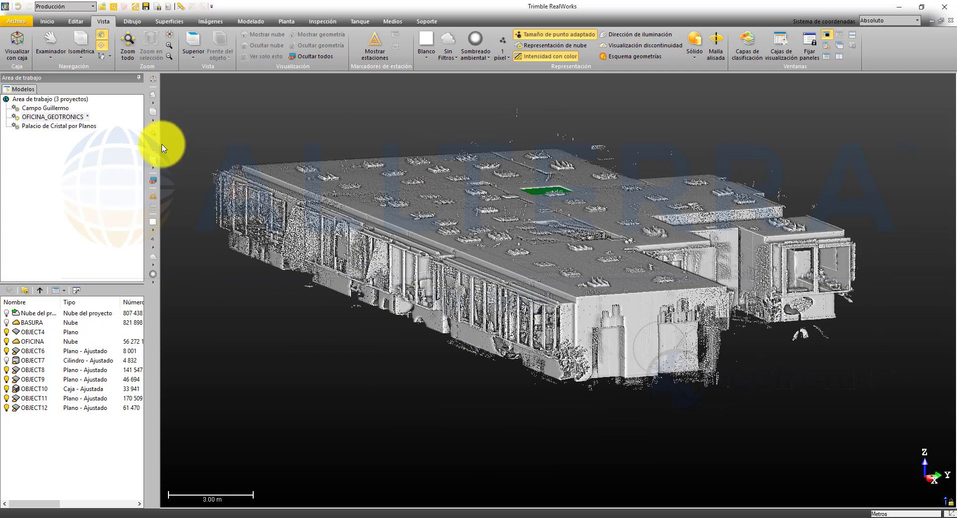
- View the office cloud in the front, back and bottom standard views
{"action": "left_click", "coordinate": [152, 168]}
{"action": "left_click", "coordinate": [176, 179]}
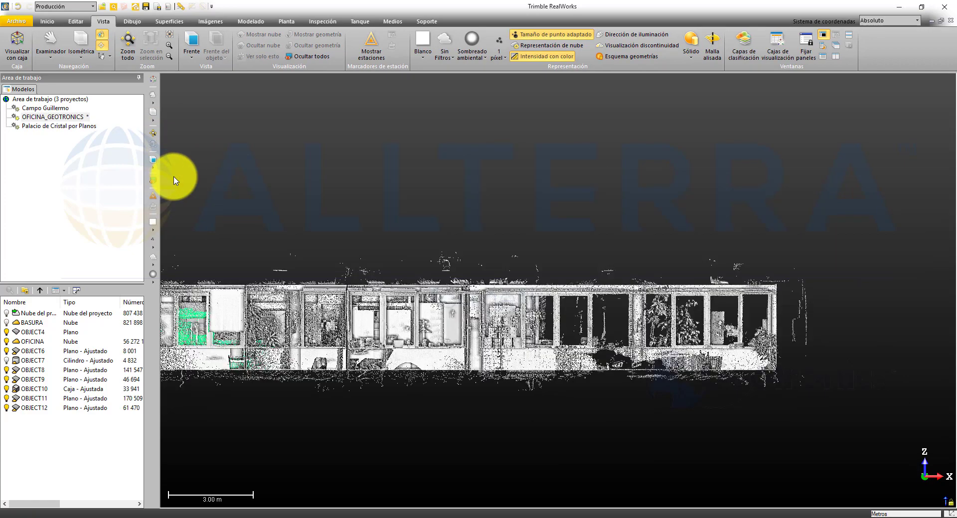
{"action": "left_click", "coordinate": [152, 168]}
{"action": "left_click", "coordinate": [167, 189]}
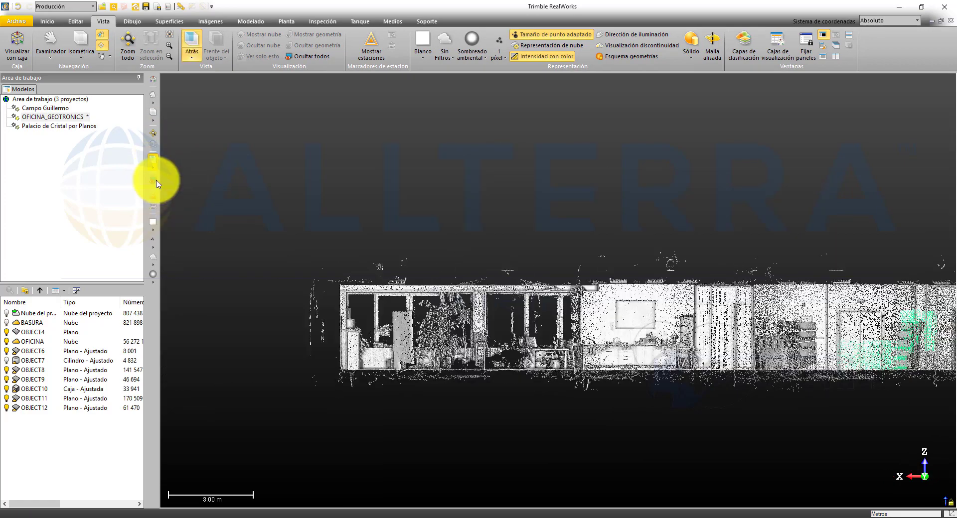
{"action": "left_click", "coordinate": [152, 160]}
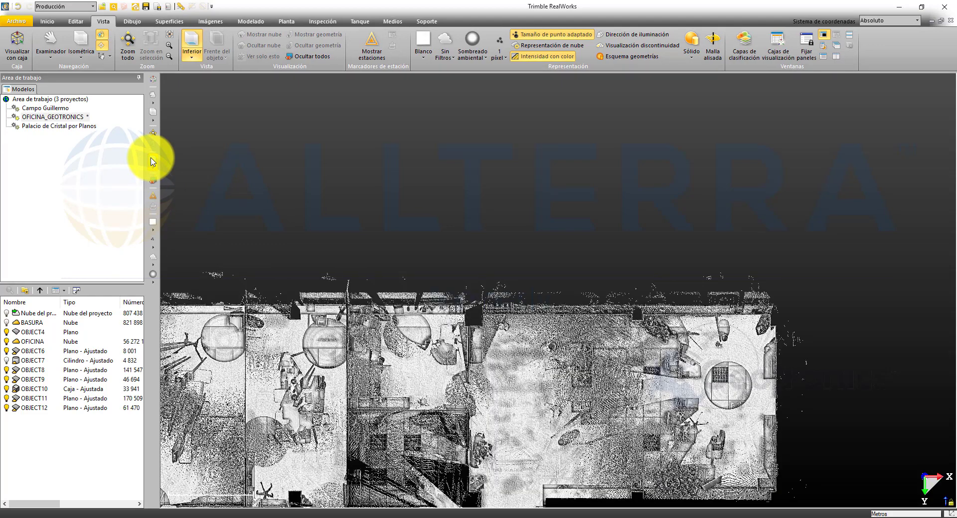
{"action": "scroll", "coordinate": [415, 263], "scroll_direction": "down", "scroll_amount": 2}
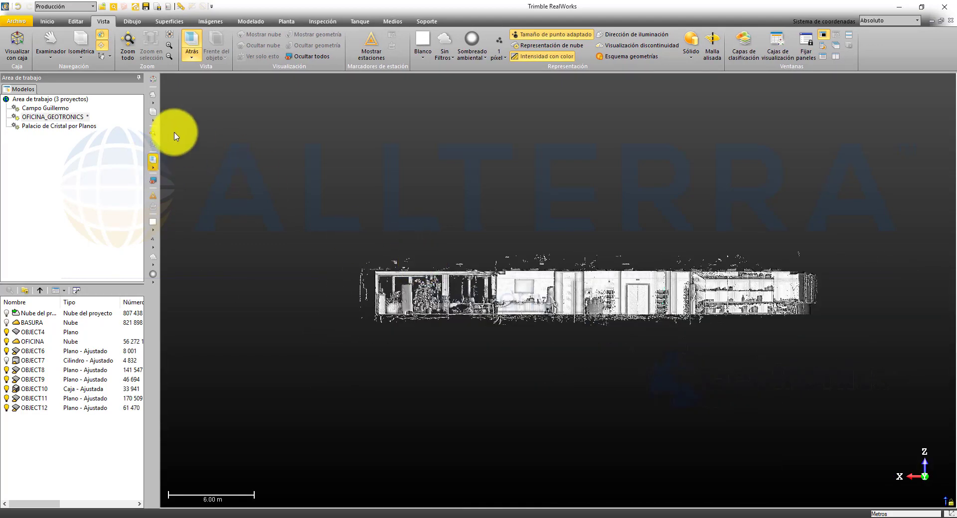
{"action": "left_click", "coordinate": [148, 166]}
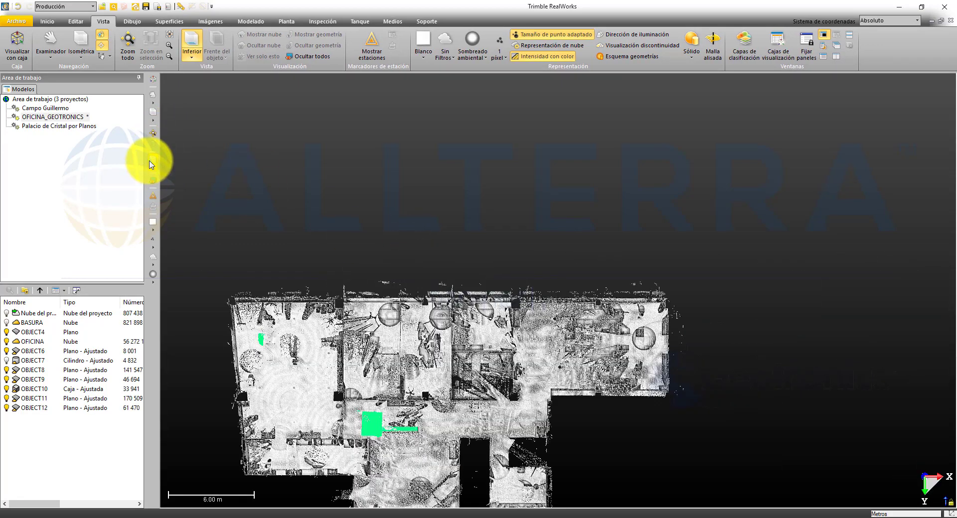
{"action": "scroll", "coordinate": [561, 265], "scroll_direction": "up", "scroll_amount": 1}
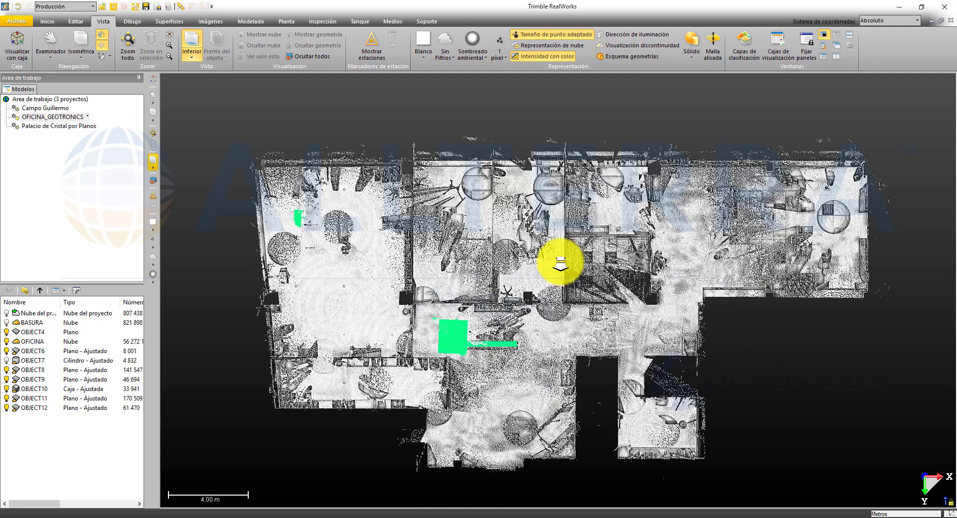
- Hide all objects and display only the OFICINA cloud
{"action": "left_click", "coordinate": [153, 183]}
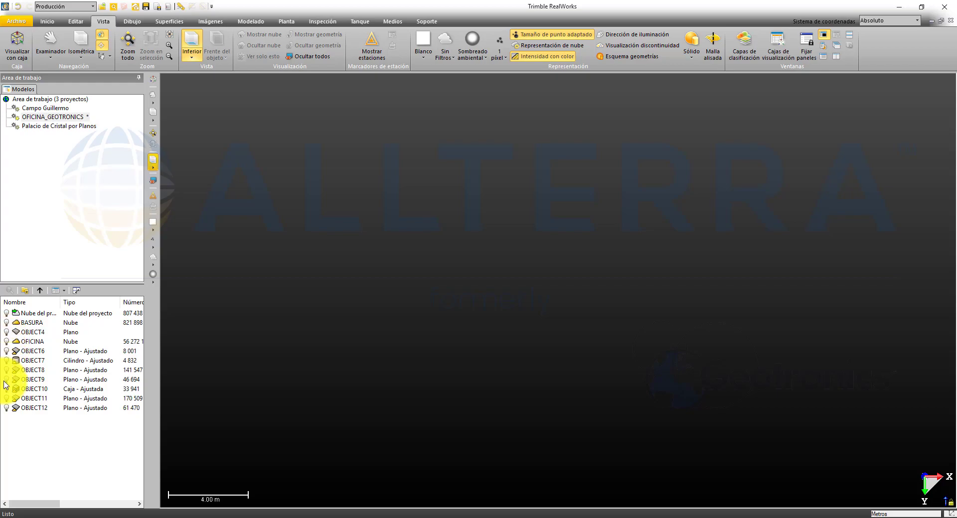
{"action": "left_click", "coordinate": [7, 342]}
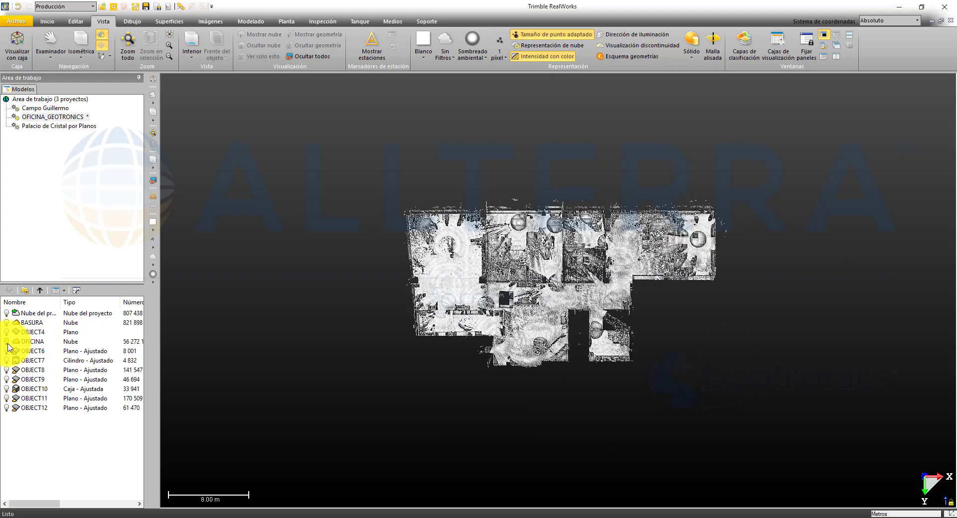
{"action": "scroll", "coordinate": [537, 299], "scroll_direction": "up", "scroll_amount": 2}
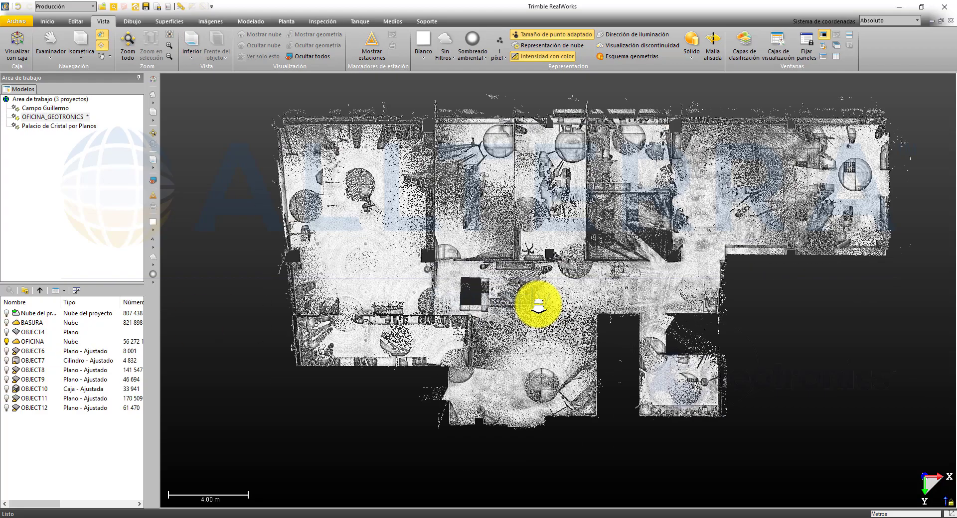
- Show the station markers over the bottom view of the office and turn off their name labels
{"action": "left_click", "coordinate": [153, 196]}
{"action": "left_click", "coordinate": [152, 198]}
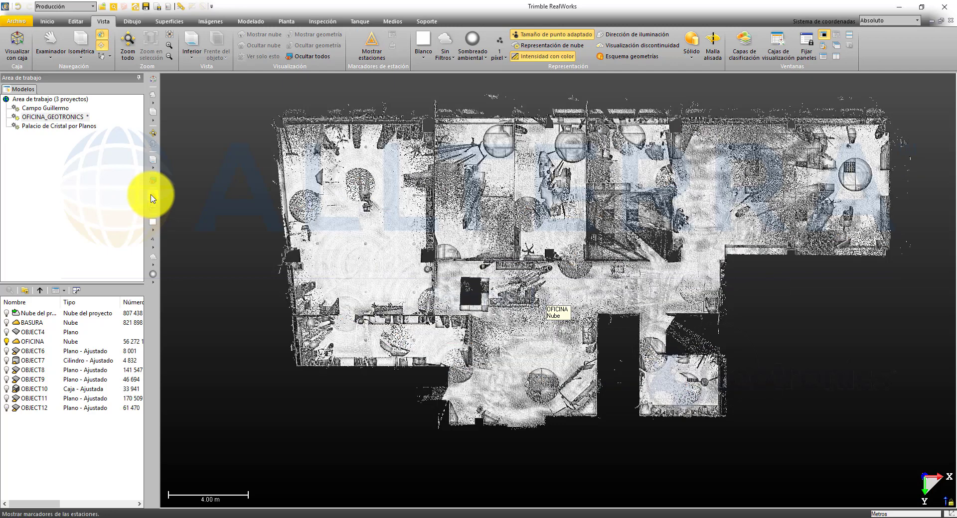
{"action": "left_click", "coordinate": [152, 197]}
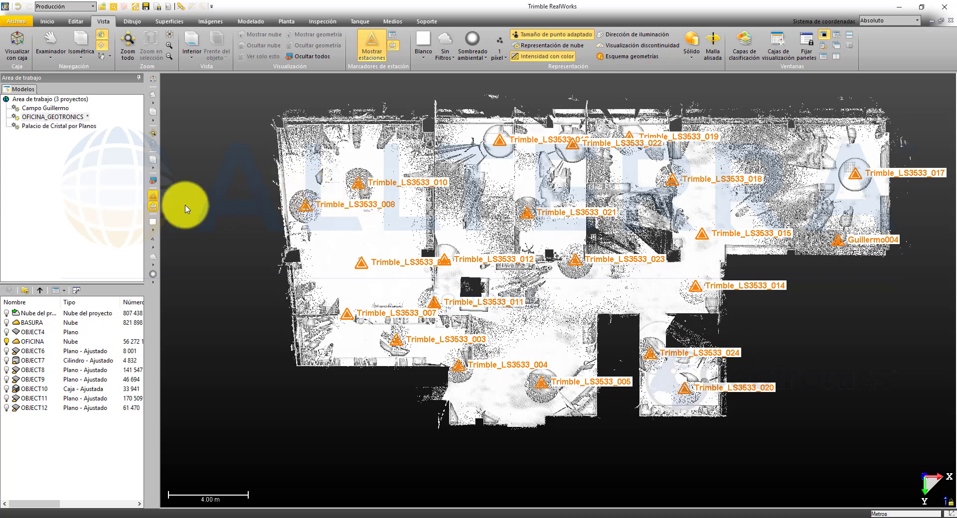
{"action": "left_click", "coordinate": [154, 210]}
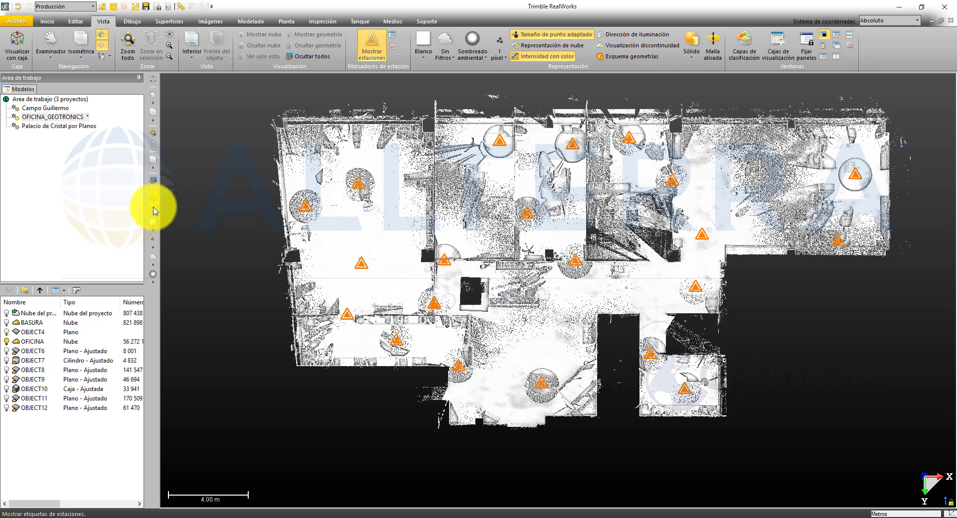
{"action": "left_click", "coordinate": [154, 210]}
{"action": "left_click", "coordinate": [153, 210]}
{"action": "left_click", "coordinate": [125, 224]}
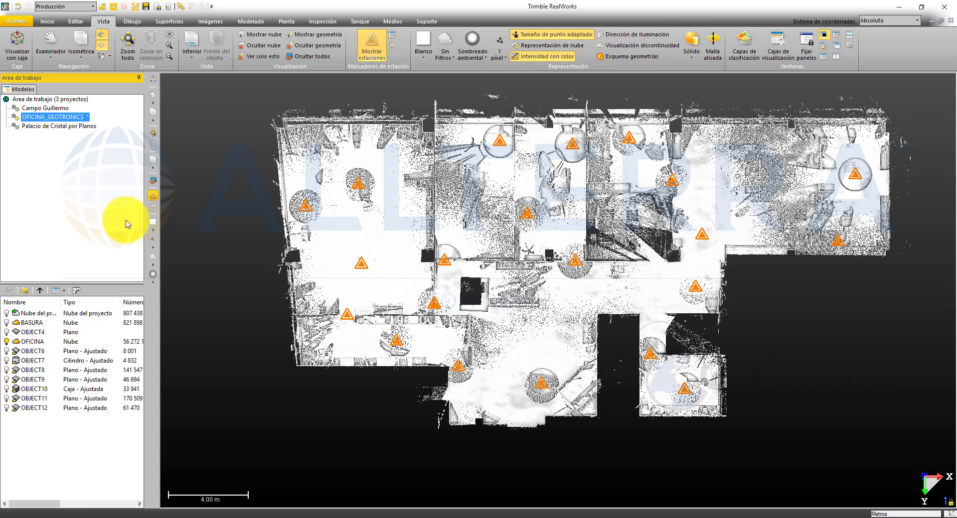
- Display the office point cloud in its cloud color and tilt it from the bottom view to an oblique view
{"action": "left_click", "coordinate": [154, 233]}
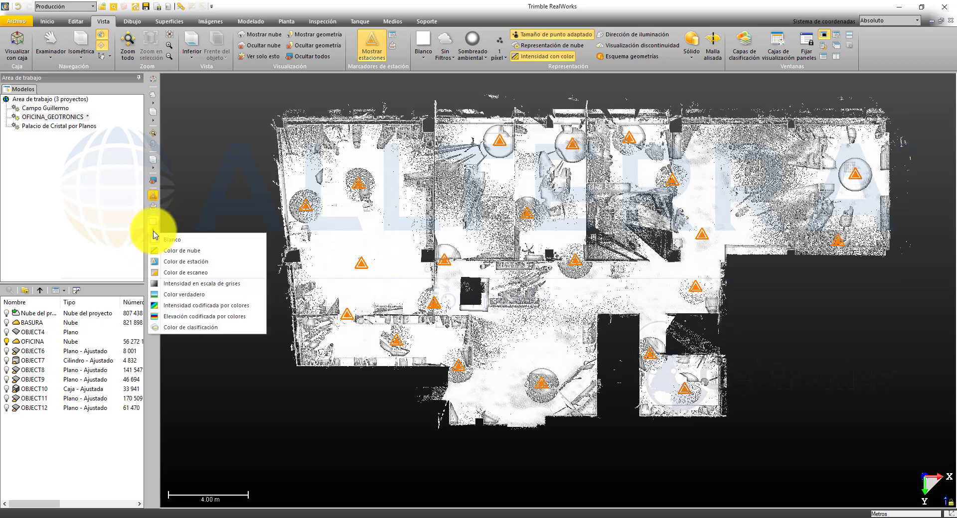
{"action": "left_click", "coordinate": [173, 254]}
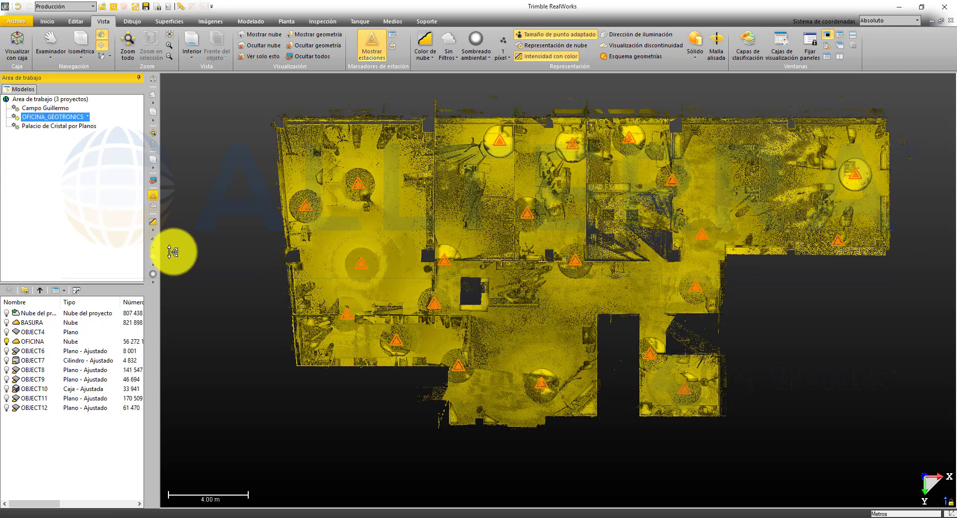
{"action": "left_click_drag", "start_coordinate": [342, 268], "coordinate": [349, 188]}
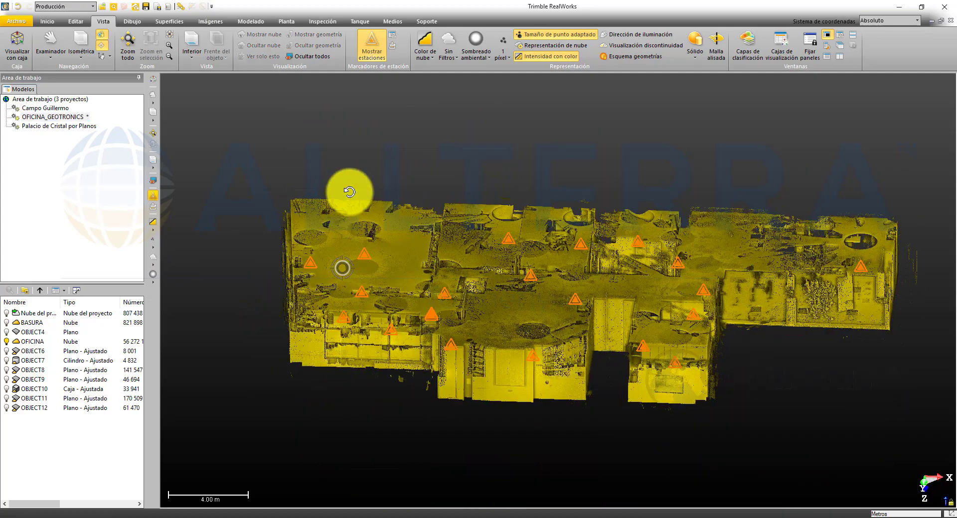
- Color the office cloud by station and toggle the station markers off and on again to compare
{"action": "left_click", "coordinate": [153, 233]}
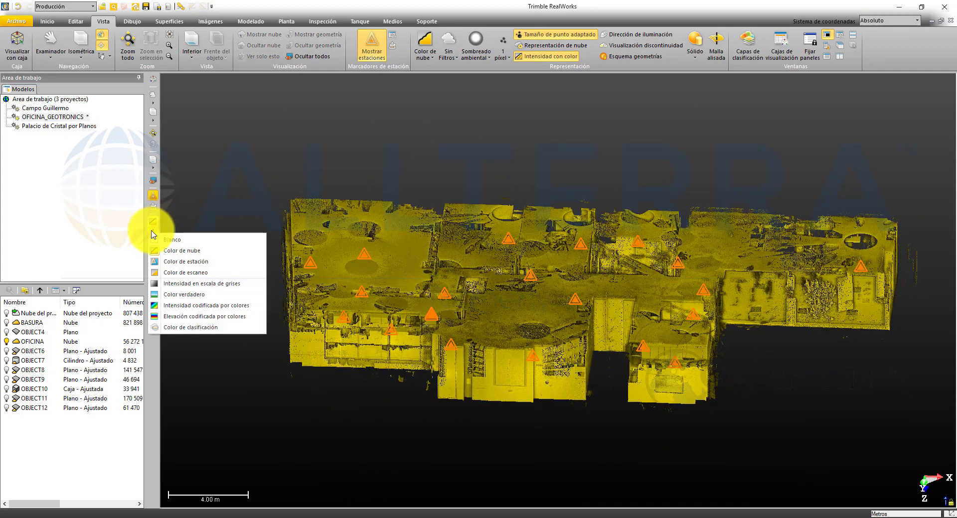
{"action": "left_click", "coordinate": [178, 262]}
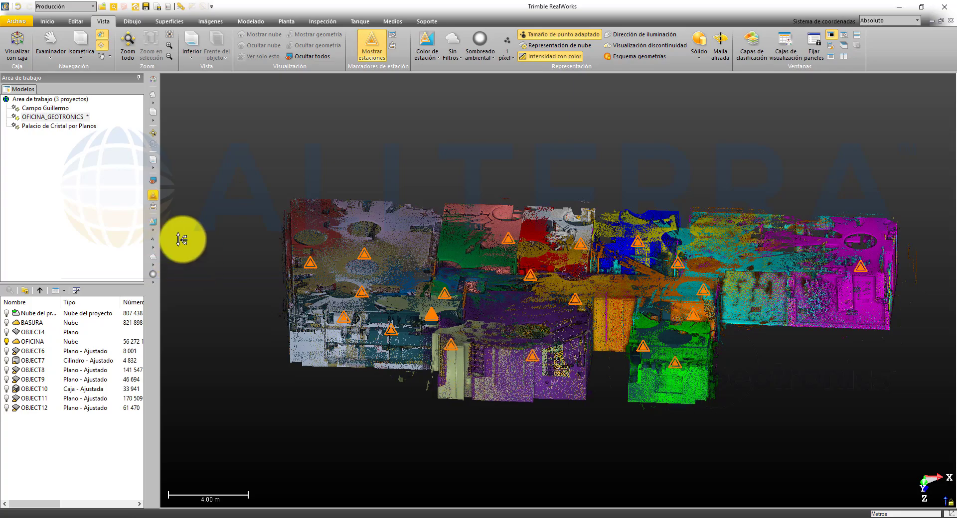
{"action": "scroll", "coordinate": [385, 259], "scroll_direction": "up", "scroll_amount": 3}
{"action": "scroll", "coordinate": [446, 267], "scroll_direction": "down", "scroll_amount": 2}
{"action": "scroll", "coordinate": [459, 270], "scroll_direction": "up", "scroll_amount": 1}
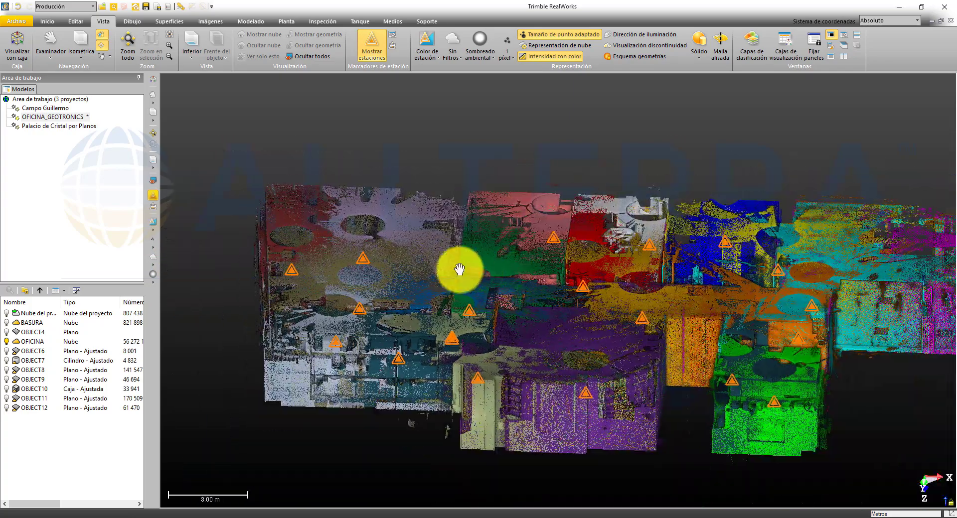
{"action": "mouse_move", "coordinate": [459, 270]}
{"action": "middle_mouse_down"}
{"action": "mouse_move", "coordinate": [438, 264]}
{"action": "mouse_move", "coordinate": [451, 264]}
{"action": "middle_mouse_up"}
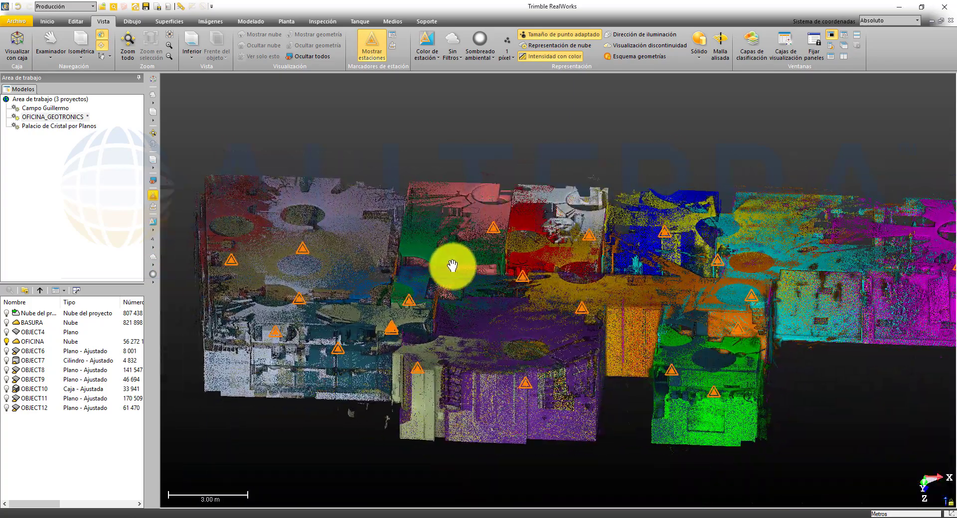
{"action": "left_click", "coordinate": [154, 198]}
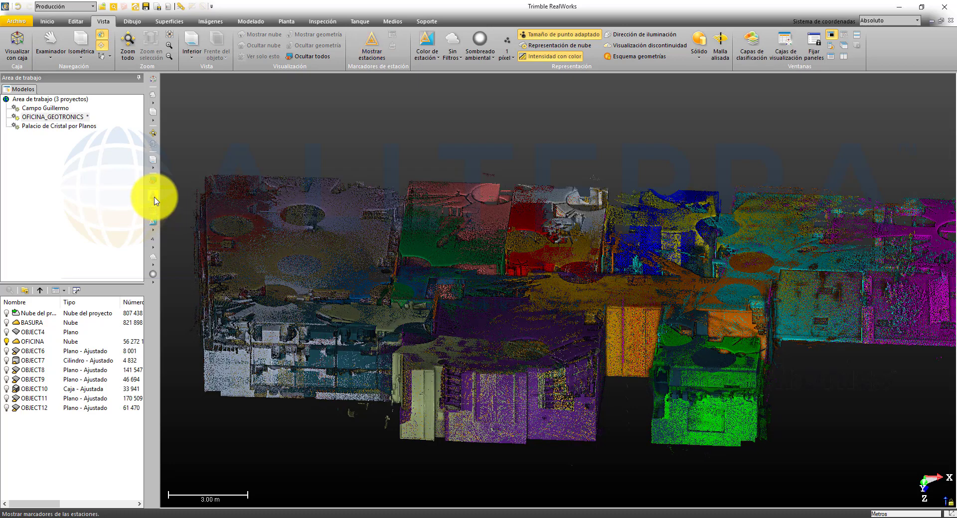
{"action": "left_click", "coordinate": [154, 198]}
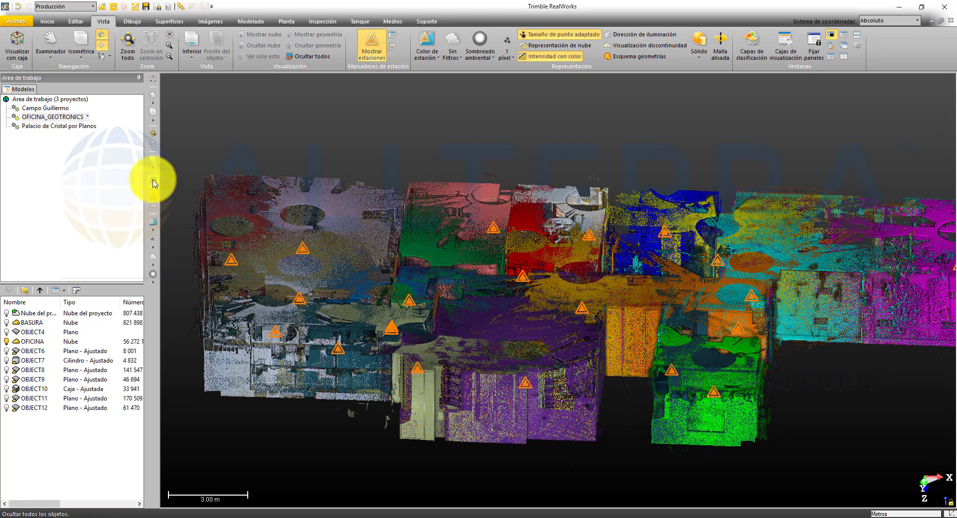
- Display the office cloud in grayscale intensity, followed by true color, and orbit it for inspection
{"action": "left_click", "coordinate": [154, 223]}
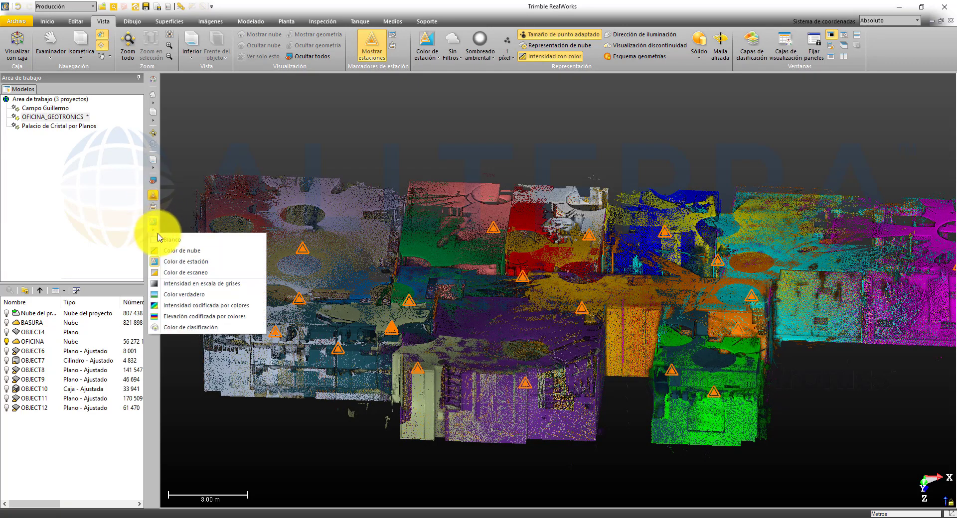
{"action": "left_click", "coordinate": [186, 287]}
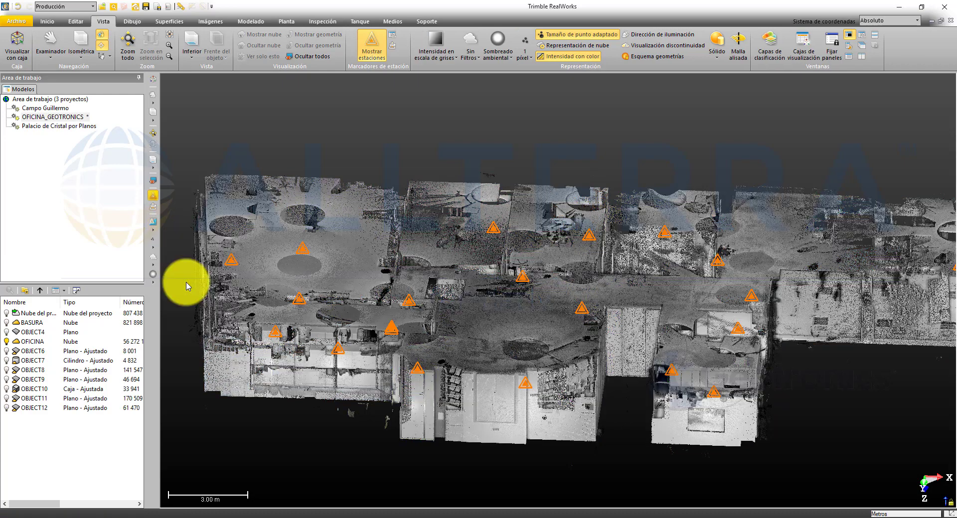
{"action": "left_click", "coordinate": [156, 237]}
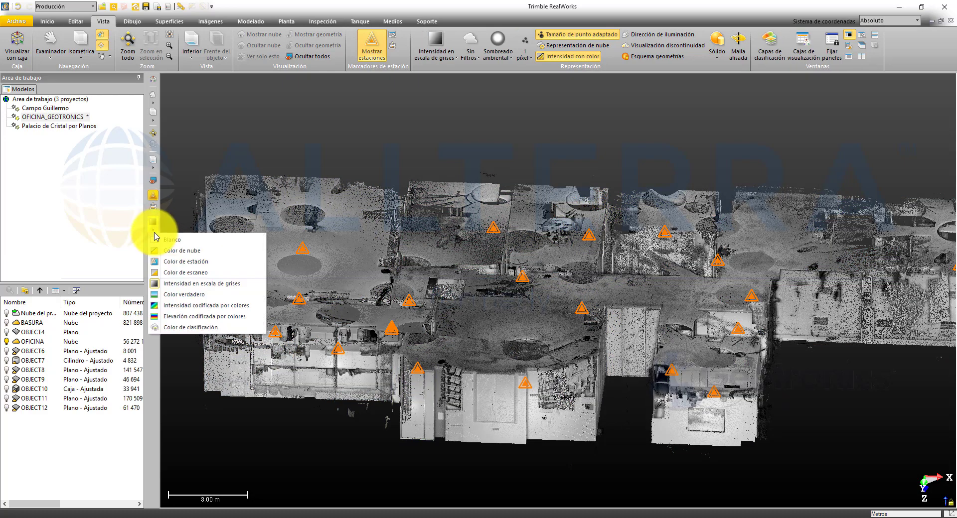
{"action": "left_click", "coordinate": [182, 299]}
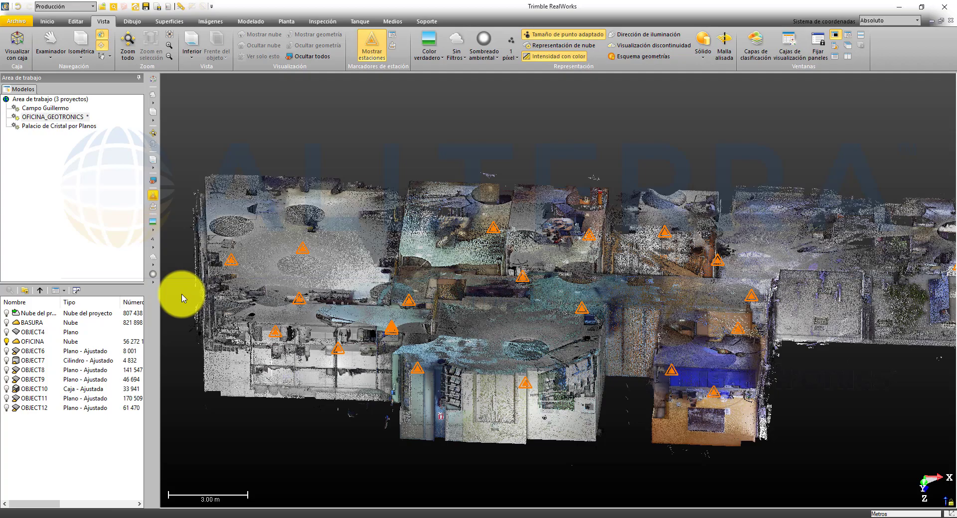
{"action": "left_click_drag", "start_coordinate": [436, 299], "coordinate": [444, 325]}
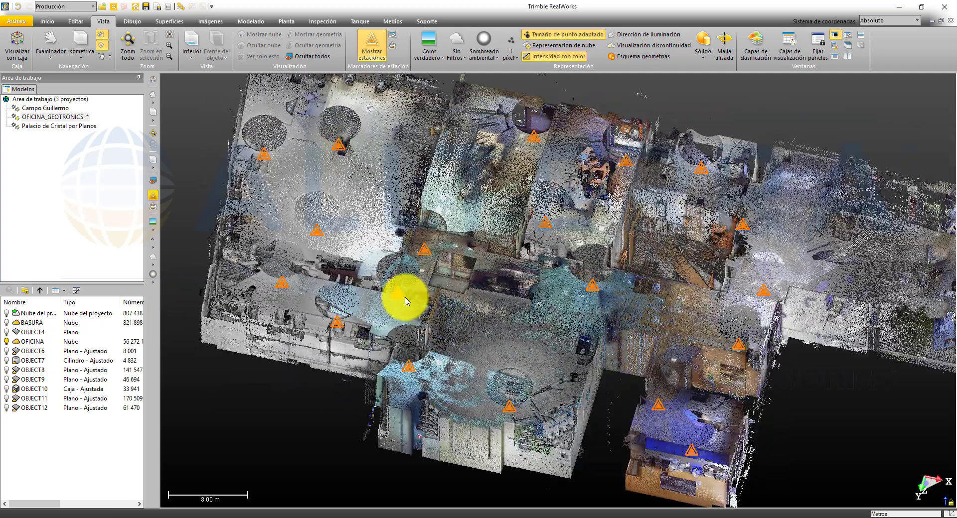
- Enter the station-based view from a station marker inside the office and look around the reception area
{"action": "double_click", "coordinate": [423, 255]}
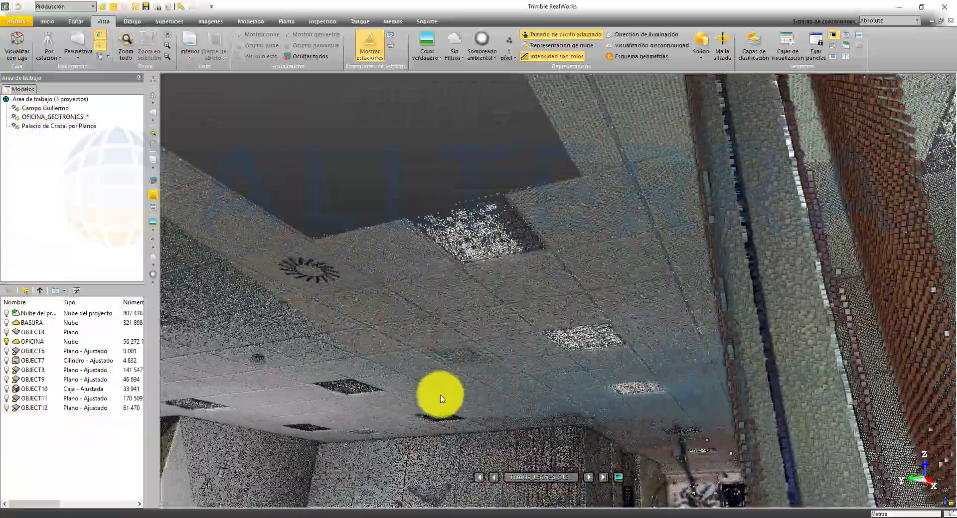
{"action": "left_click_drag", "start_coordinate": [441, 399], "coordinate": [694, 269]}
{"action": "left_click_drag", "start_coordinate": [239, 301], "coordinate": [487, 261]}
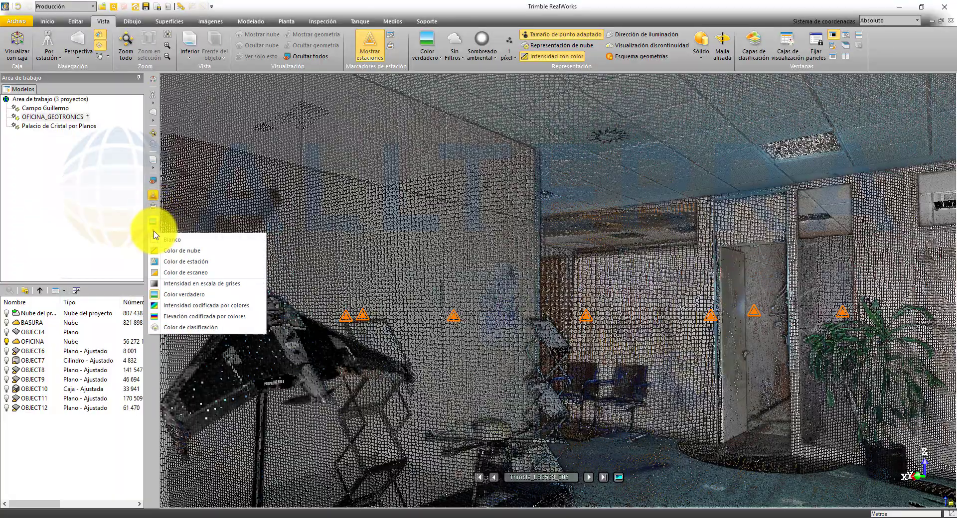
- Display the station view with color-coded intensity, followed by classification color, while looking around the reception
{"action": "left_click", "coordinate": [199, 307]}
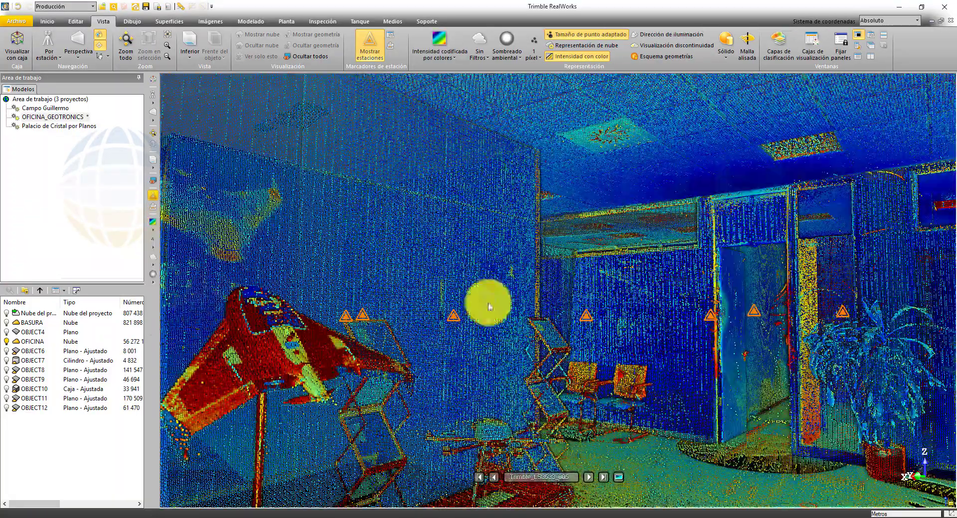
{"action": "left_click_drag", "start_coordinate": [488, 307], "coordinate": [568, 298]}
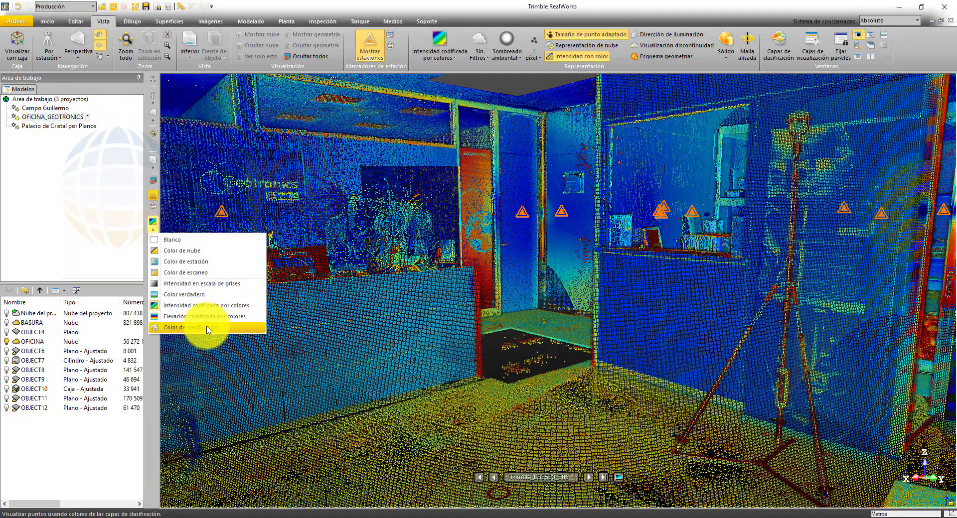
{"action": "left_click", "coordinate": [208, 328]}
{"action": "left_click_drag", "start_coordinate": [316, 322], "coordinate": [574, 318]}
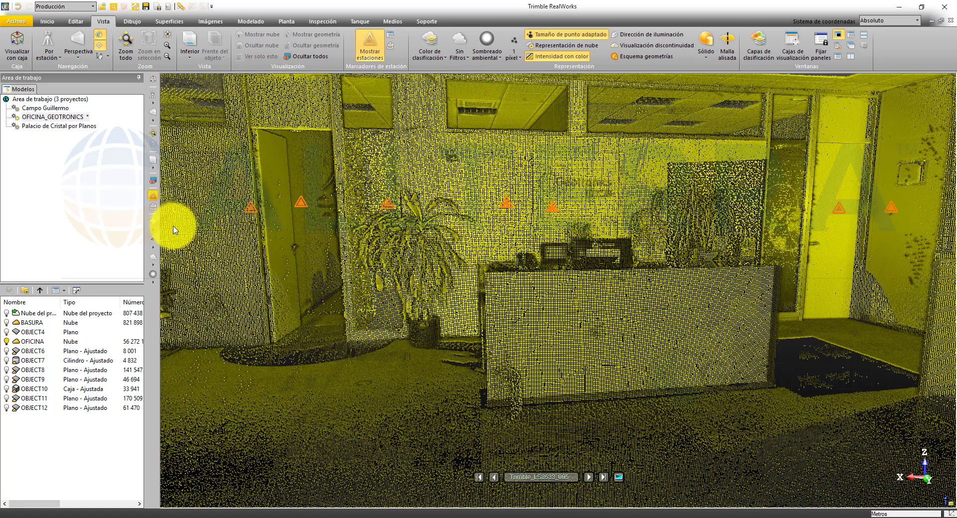
- Return the cloud to true color and compare a point size of 5 pixels with 1 pixel
{"action": "left_click", "coordinate": [156, 231]}
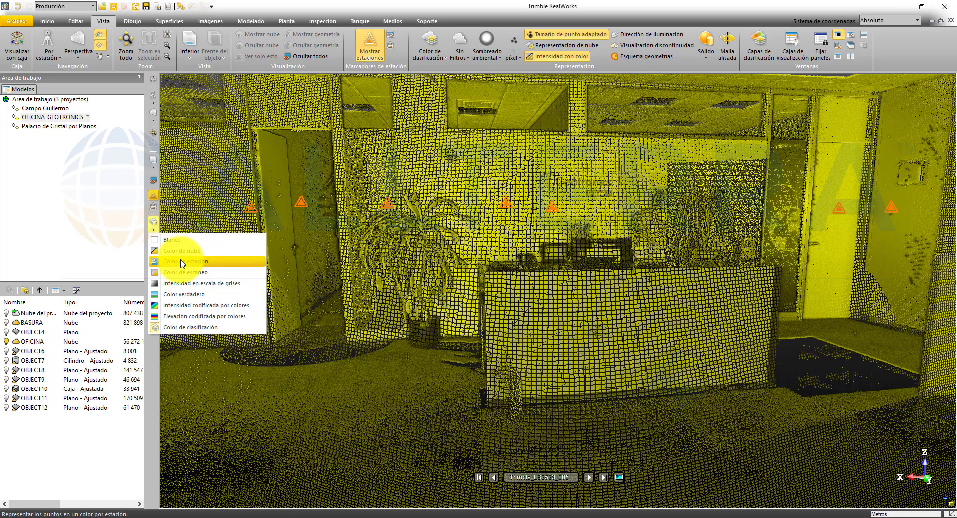
{"action": "left_click", "coordinate": [198, 300]}
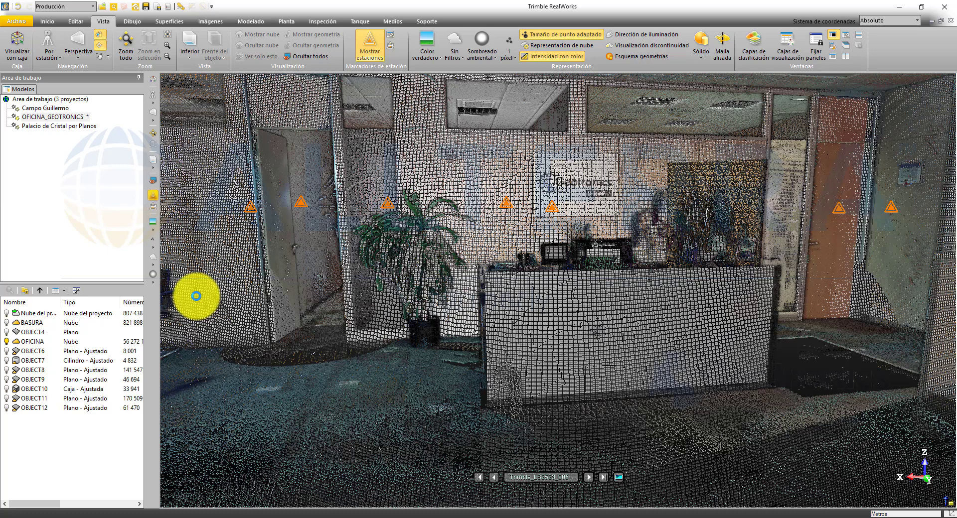
{"action": "left_click", "coordinate": [154, 249]}
{"action": "left_click", "coordinate": [175, 301]}
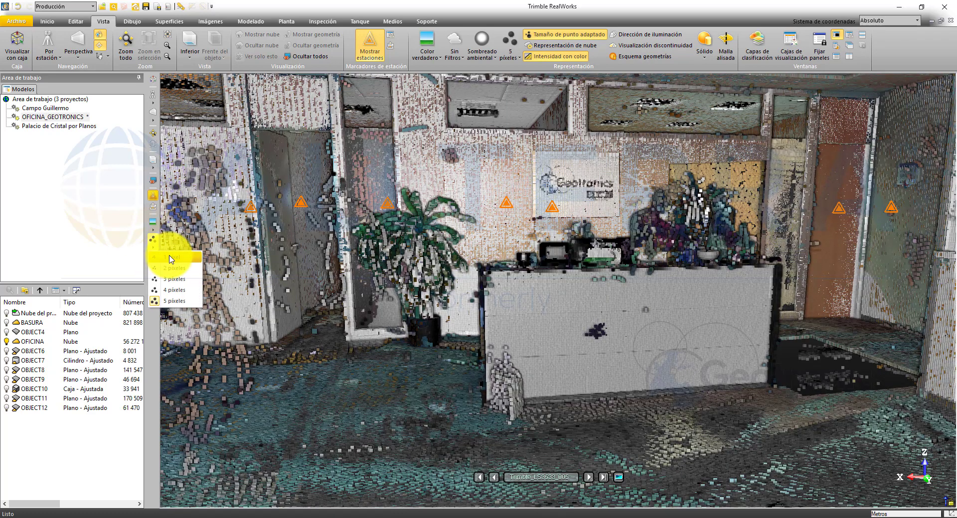
{"action": "left_click", "coordinate": [170, 258]}
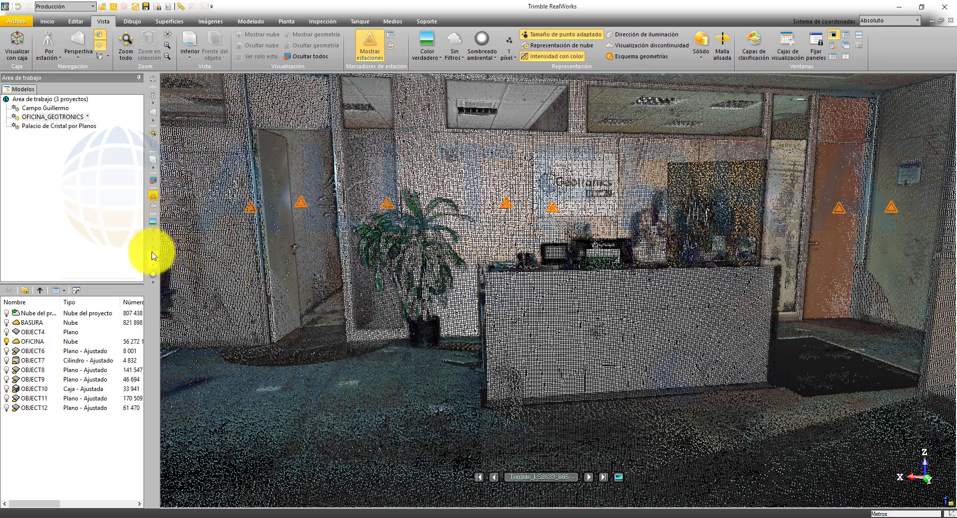
- Switch the navigation back to examiner mode and bring the whole office cloud into an oblique view
{"action": "left_click", "coordinate": [154, 265]}
{"action": "left_click", "coordinate": [155, 265]}
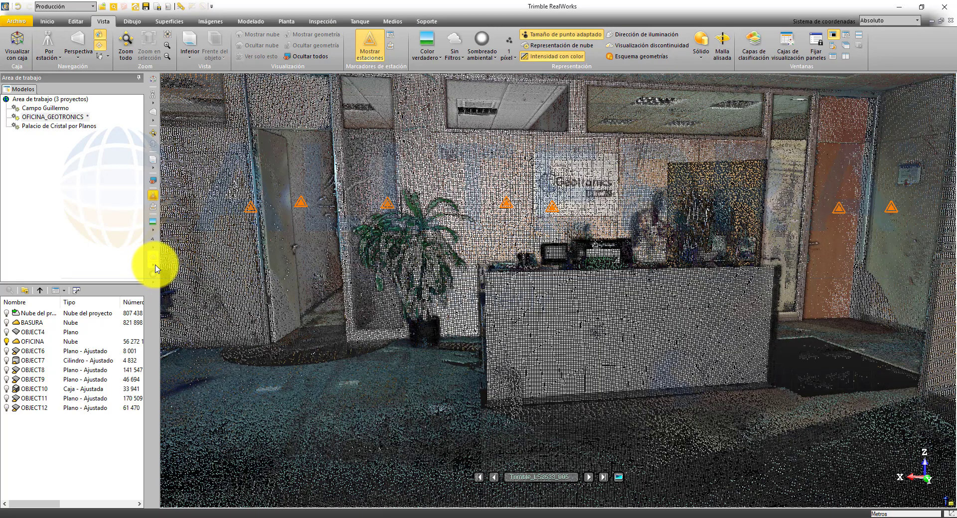
{"action": "left_click", "coordinate": [154, 95]}
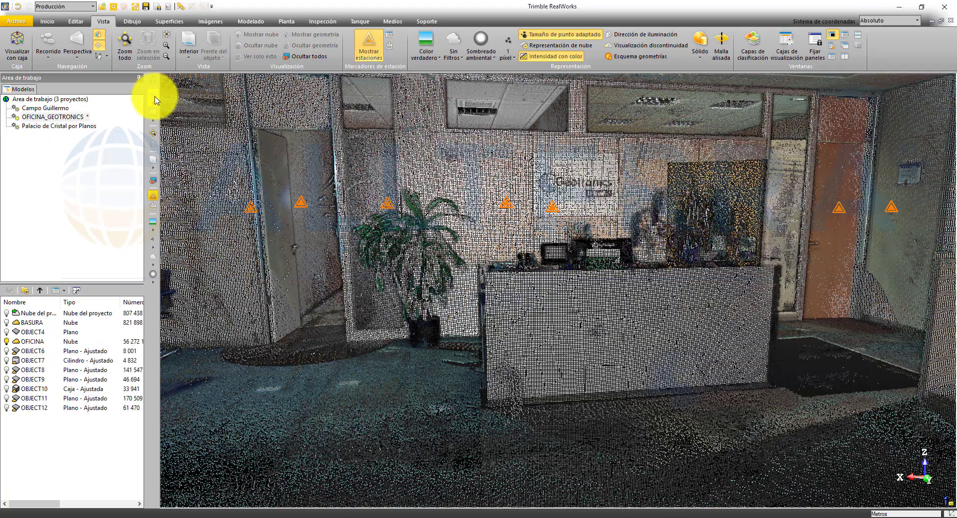
{"action": "left_click", "coordinate": [155, 99]}
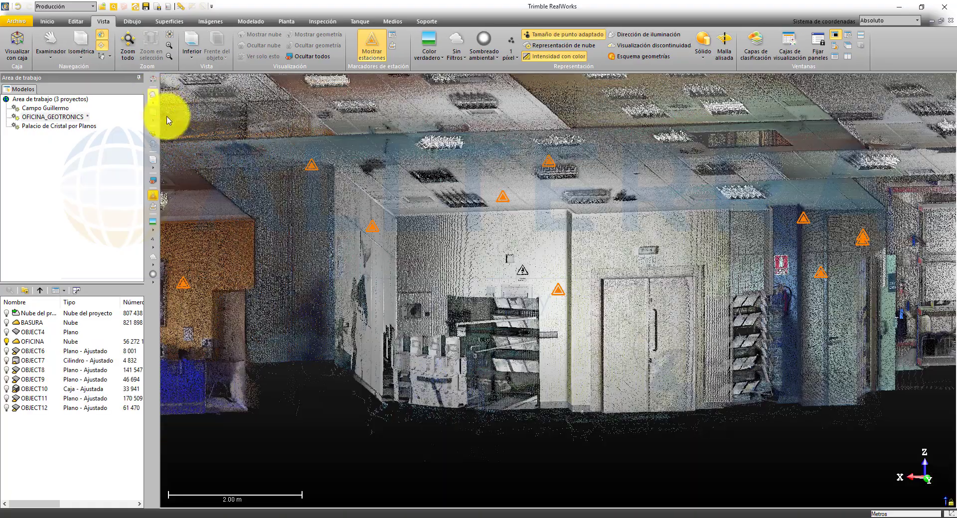
{"action": "left_click_drag", "start_coordinate": [410, 281], "coordinate": [419, 326]}
{"action": "scroll", "coordinate": [420, 321], "scroll_direction": "down", "scroll_amount": 10}
{"action": "scroll", "coordinate": [298, 258], "scroll_direction": "up", "scroll_amount": 4}
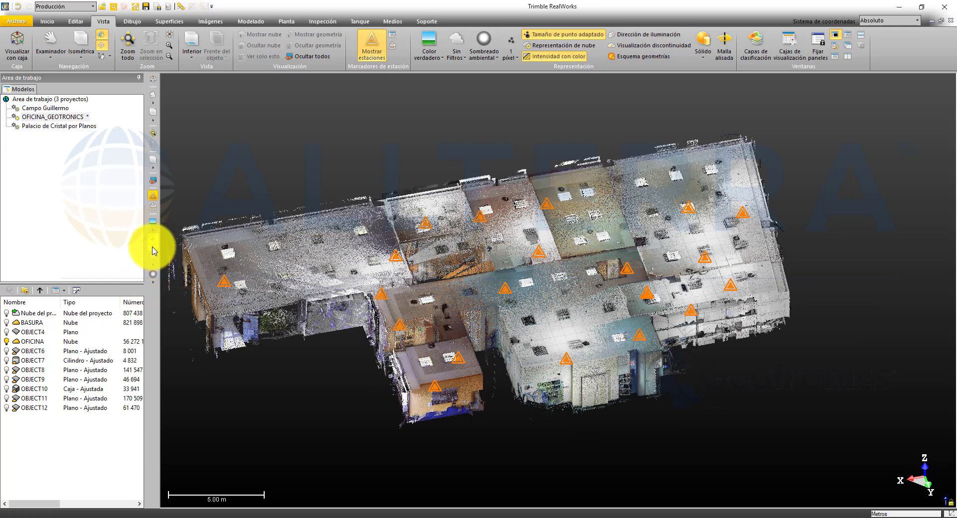
- Apply the Ocultar fondo filter to the office cloud, followed by Vista interior, and inspect the rooms from above
{"action": "left_click", "coordinate": [181, 287]}
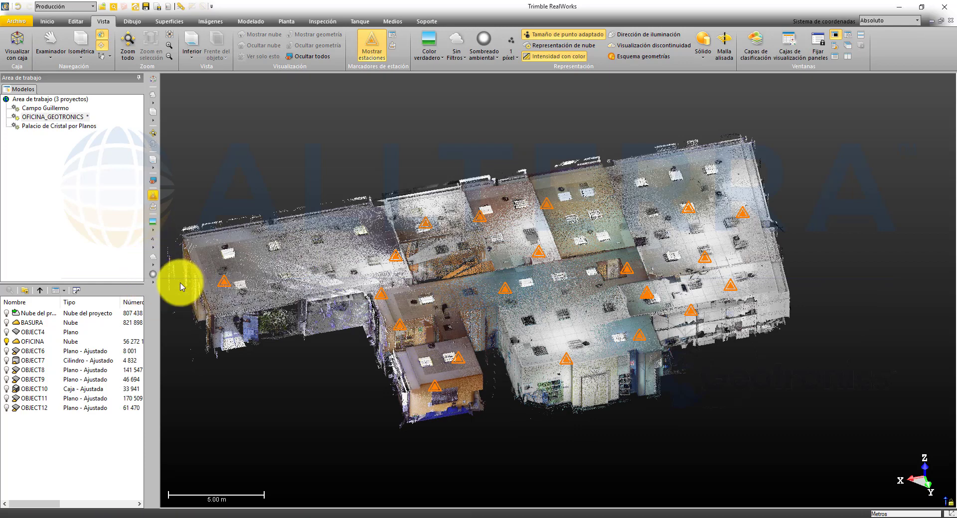
{"action": "left_click", "coordinate": [156, 268]}
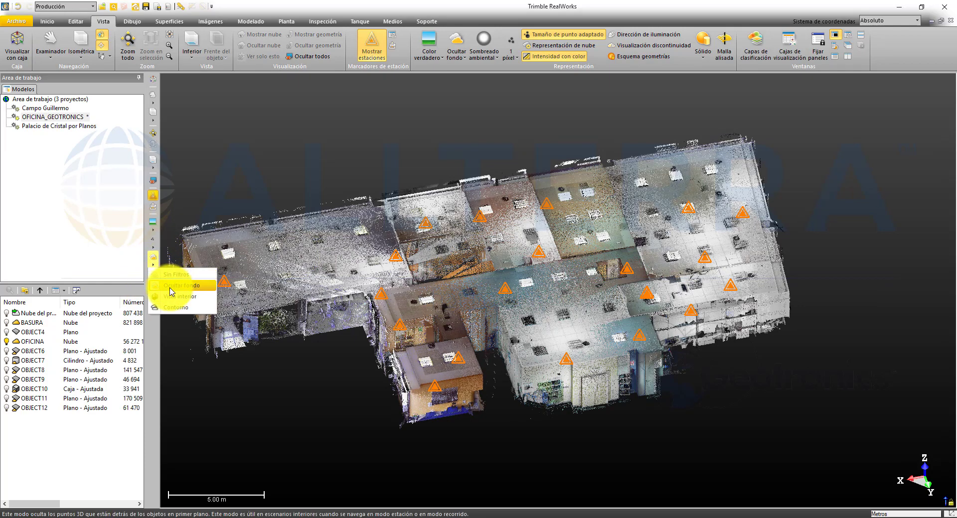
{"action": "left_click", "coordinate": [169, 289]}
{"action": "scroll", "coordinate": [382, 301], "scroll_direction": "up", "scroll_amount": 5}
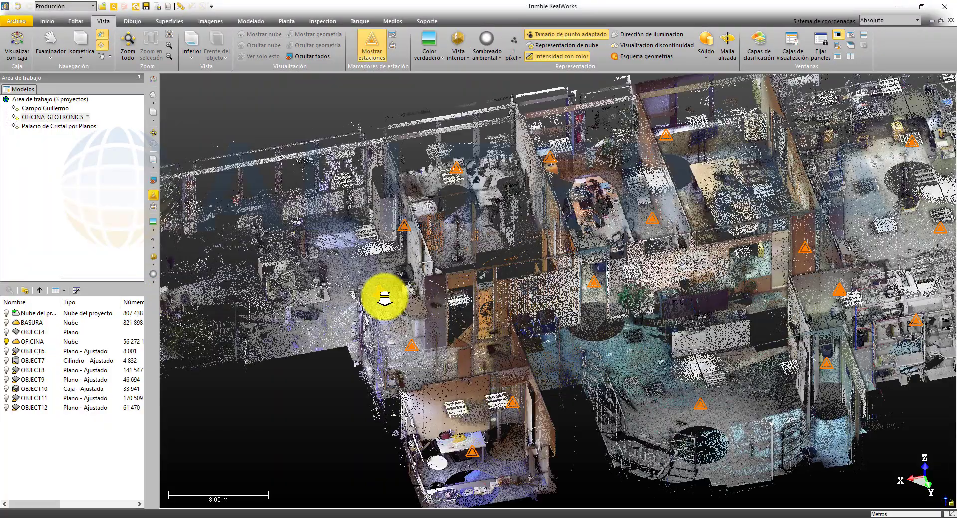
{"action": "mouse_move", "coordinate": [377, 293]}
{"action": "left_mouse_down"}
{"action": "mouse_move", "coordinate": [376, 318]}
{"action": "mouse_move", "coordinate": [363, 323]}
{"action": "left_mouse_up"}
{"action": "scroll", "coordinate": [367, 323], "scroll_direction": "down", "scroll_amount": 5}
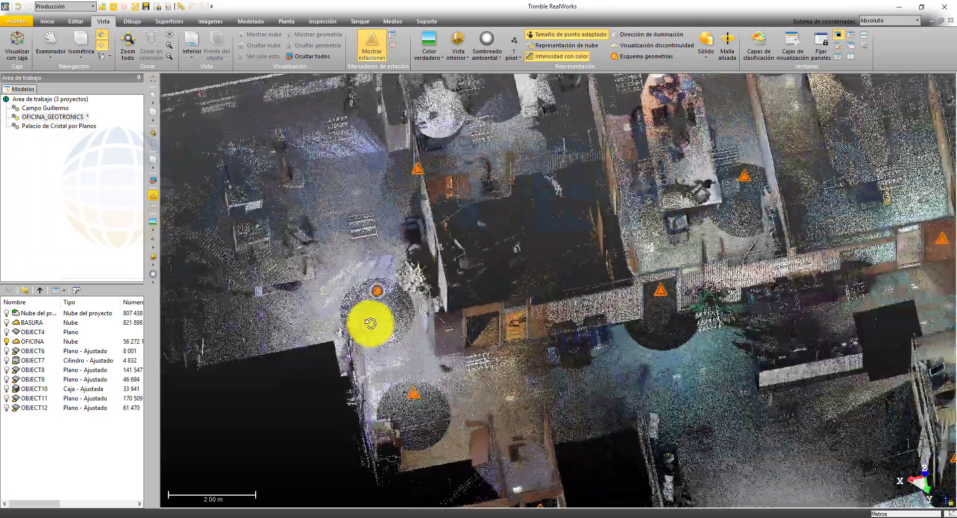
{"action": "scroll", "coordinate": [605, 317], "scroll_direction": "up", "scroll_amount": 4}
{"action": "scroll", "coordinate": [604, 319], "scroll_direction": "down", "scroll_amount": 3}
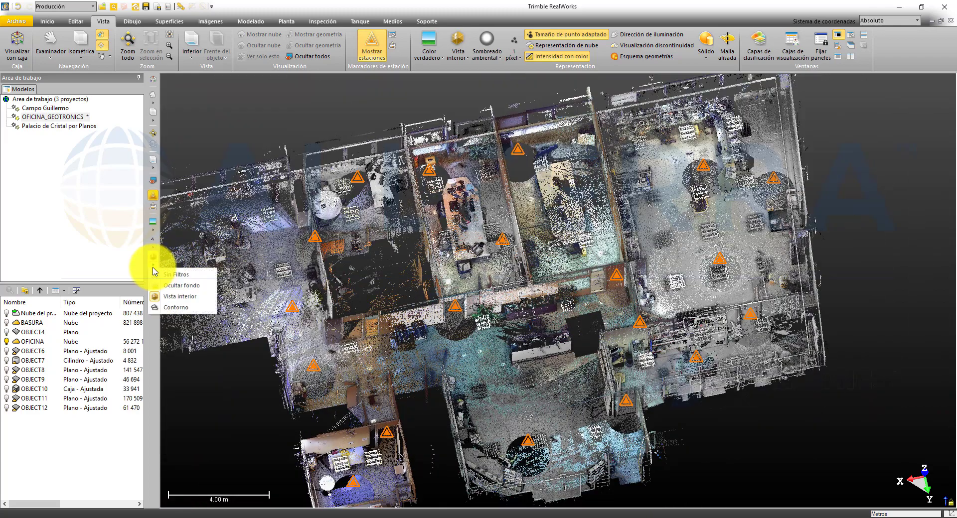
- Apply the Contorno filter to the office cloud and inspect the outlines from the side and up close
{"action": "left_click", "coordinate": [190, 310]}
{"action": "scroll", "coordinate": [601, 272], "scroll_direction": "down", "scroll_amount": 5}
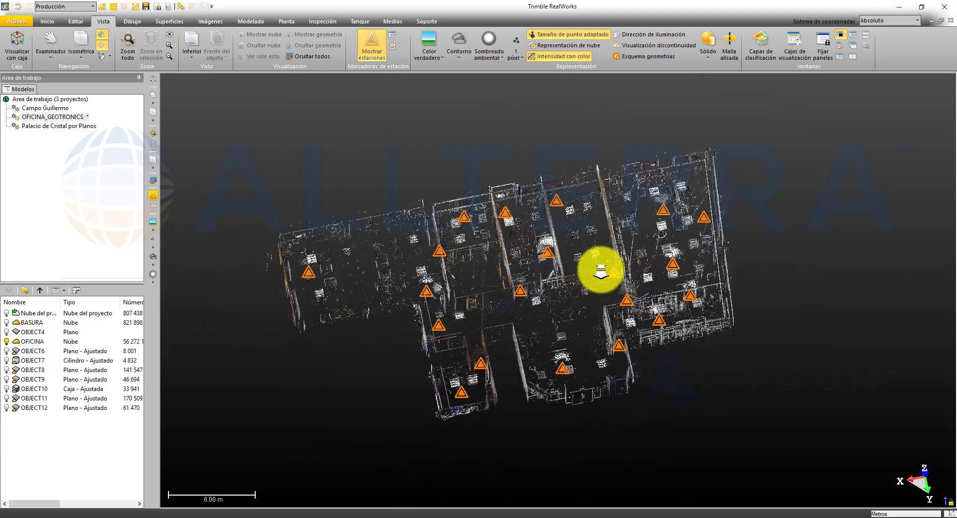
{"action": "mouse_move", "coordinate": [489, 283]}
{"action": "left_mouse_down"}
{"action": "mouse_move", "coordinate": [547, 266]}
{"action": "mouse_move", "coordinate": [551, 192]}
{"action": "mouse_move", "coordinate": [519, 220]}
{"action": "mouse_move", "coordinate": [505, 255]}
{"action": "mouse_move", "coordinate": [591, 261]}
{"action": "left_mouse_up"}
{"action": "scroll", "coordinate": [462, 274], "scroll_direction": "up", "scroll_amount": 6}
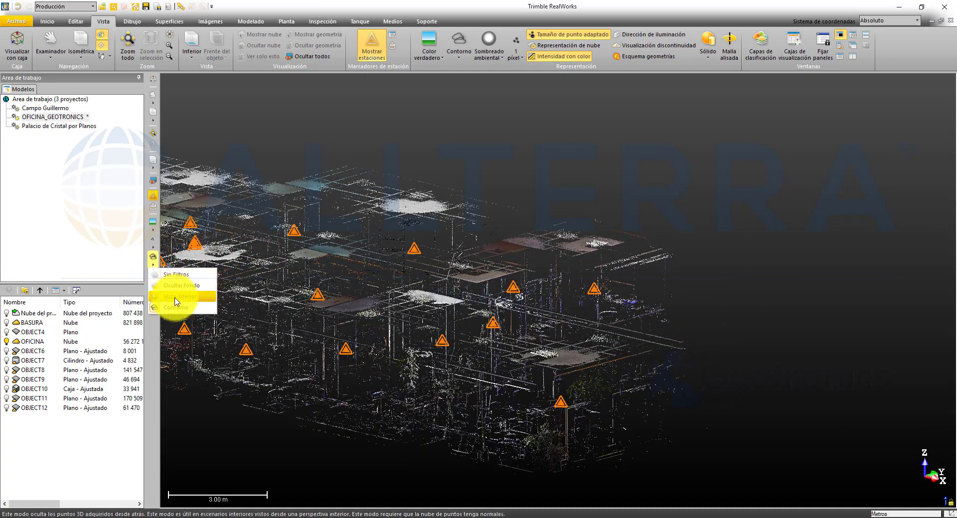
- Return the office cloud to the Vista interior filter and compare the Sin sombreado and Sombreado ambiental shading modes
{"action": "left_click", "coordinate": [175, 297]}
{"action": "left_click", "coordinate": [155, 284]}
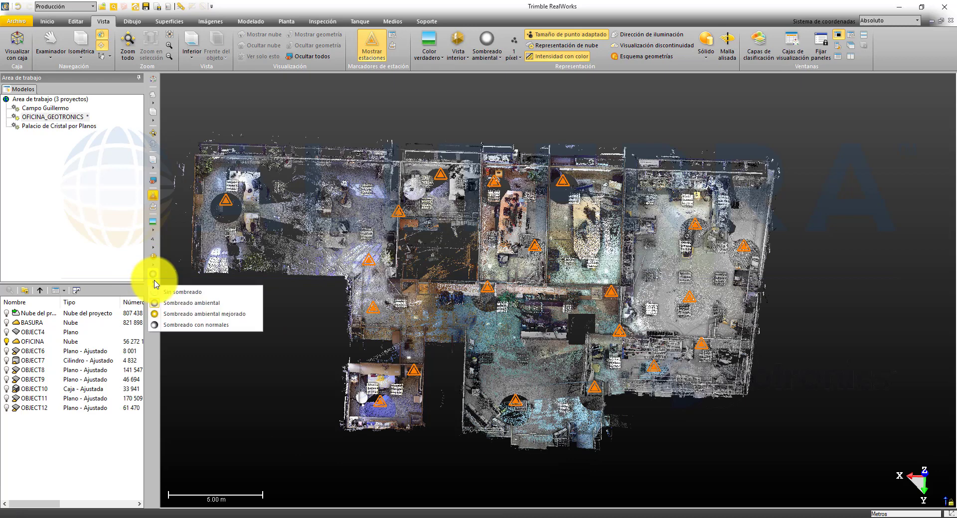
{"action": "left_click", "coordinate": [175, 293]}
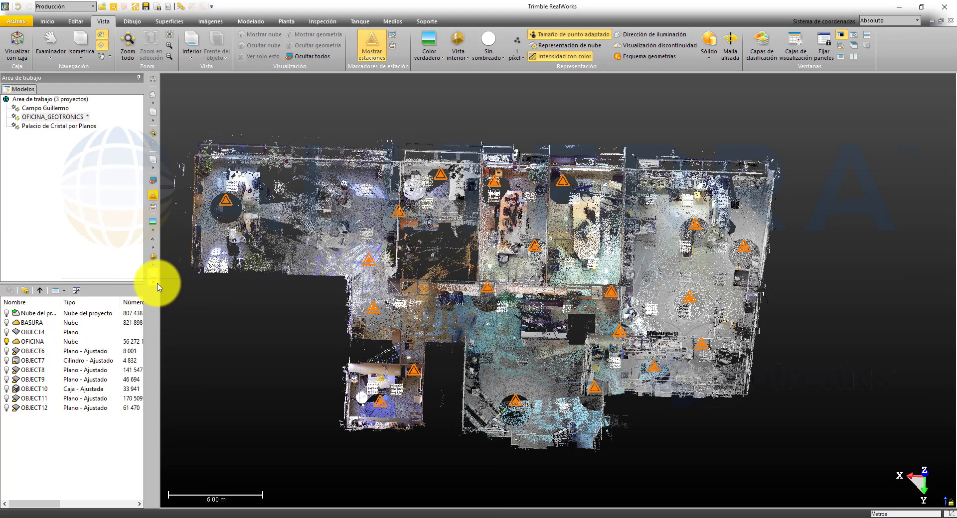
{"action": "left_click", "coordinate": [157, 284]}
{"action": "left_click", "coordinate": [182, 301]}
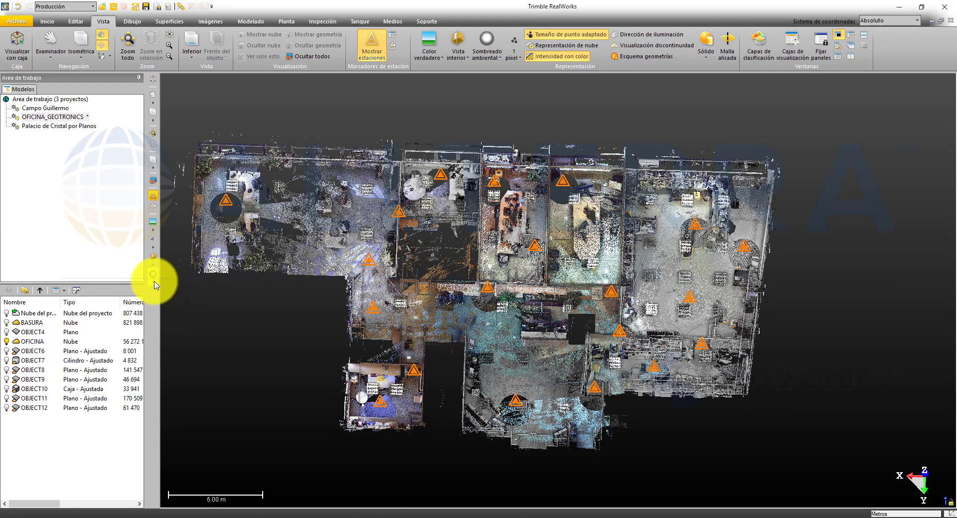
- Compare the Sombreado ambiental mejorado and Sombreado con normales shading modes on the office cloud, both up close and as a whole
{"action": "left_click", "coordinate": [155, 285]}
{"action": "left_click", "coordinate": [185, 310]}
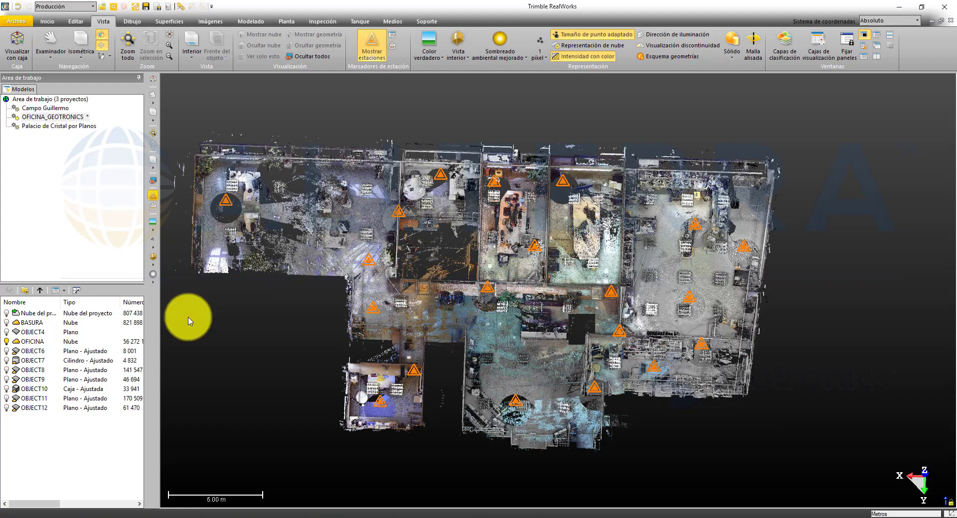
{"action": "scroll", "coordinate": [416, 305], "scroll_direction": "up", "scroll_amount": 3}
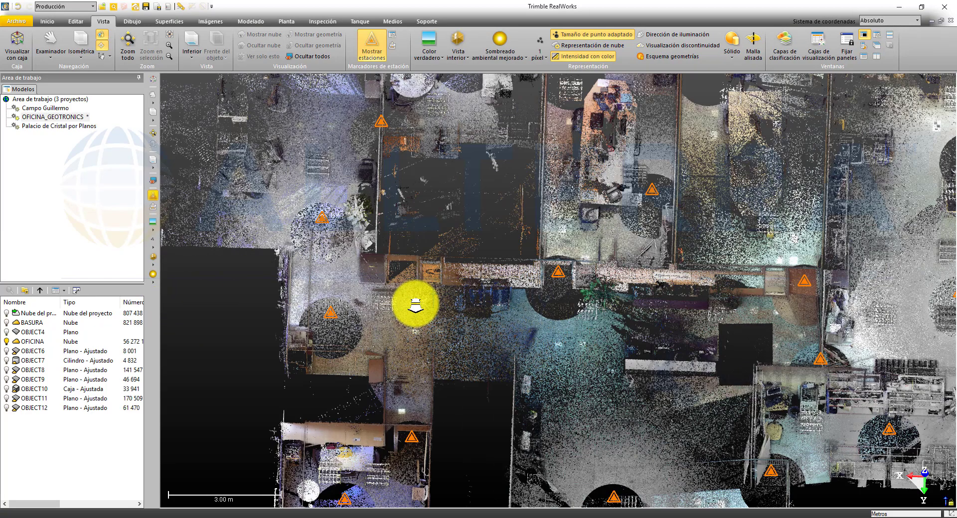
{"action": "left_click", "coordinate": [155, 284]}
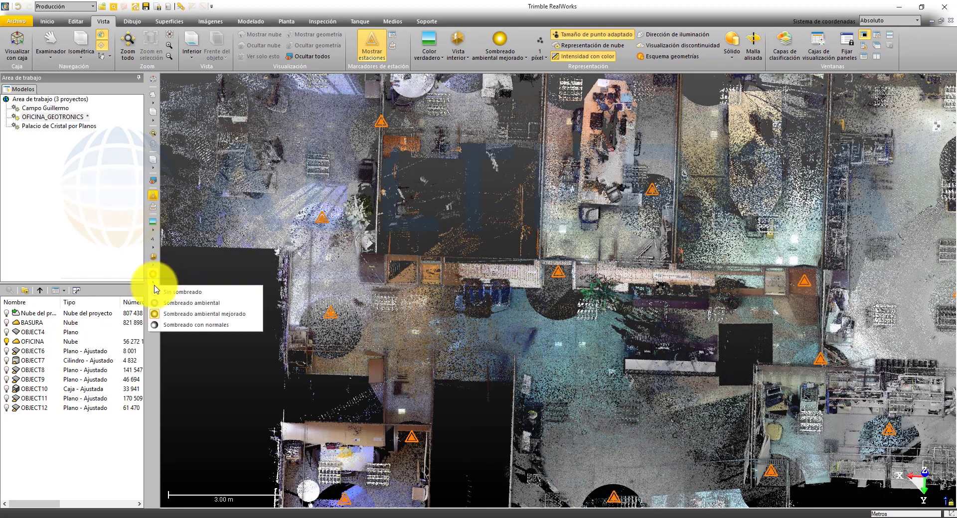
{"action": "left_click", "coordinate": [195, 325]}
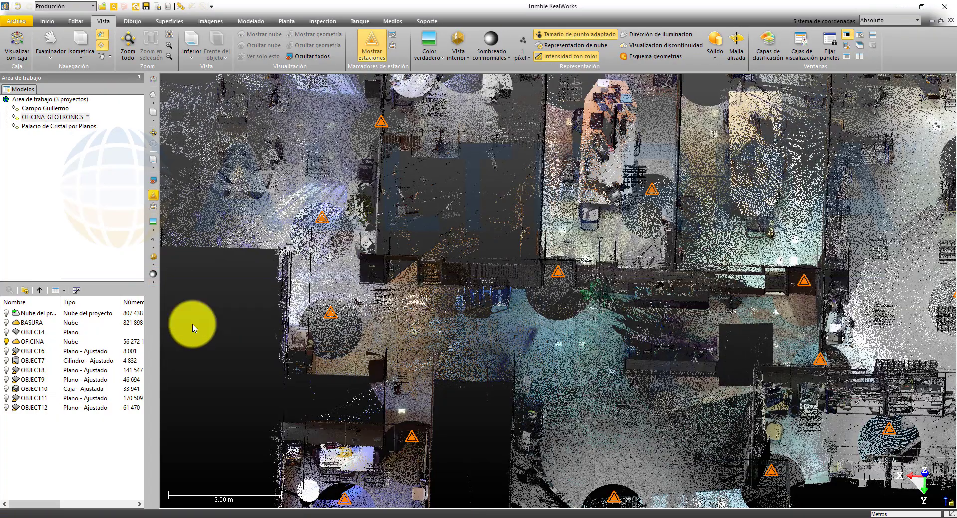
{"action": "scroll", "coordinate": [222, 320], "scroll_direction": "down", "scroll_amount": 5}
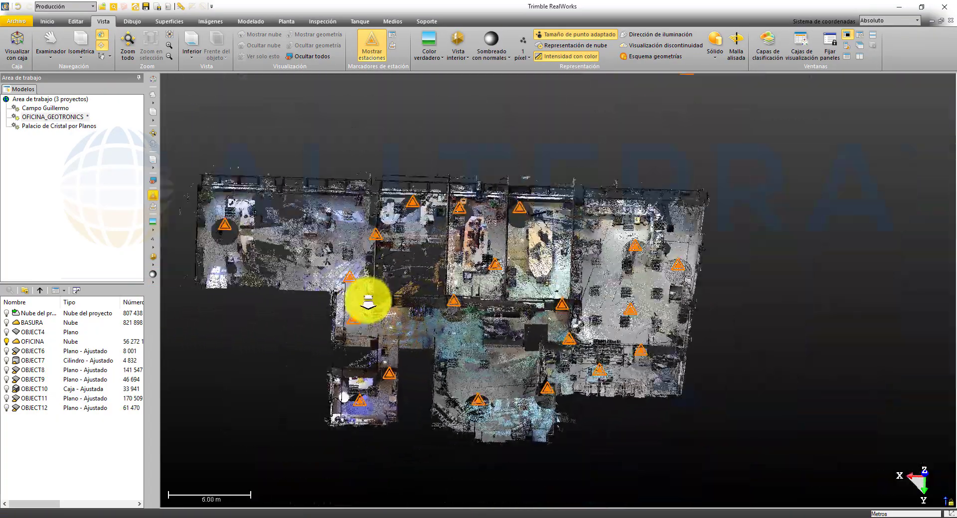
{"action": "scroll", "coordinate": [387, 299], "scroll_direction": "down", "scroll_amount": 2}
{"action": "scroll", "coordinate": [220, 299], "scroll_direction": "up", "scroll_amount": 3}
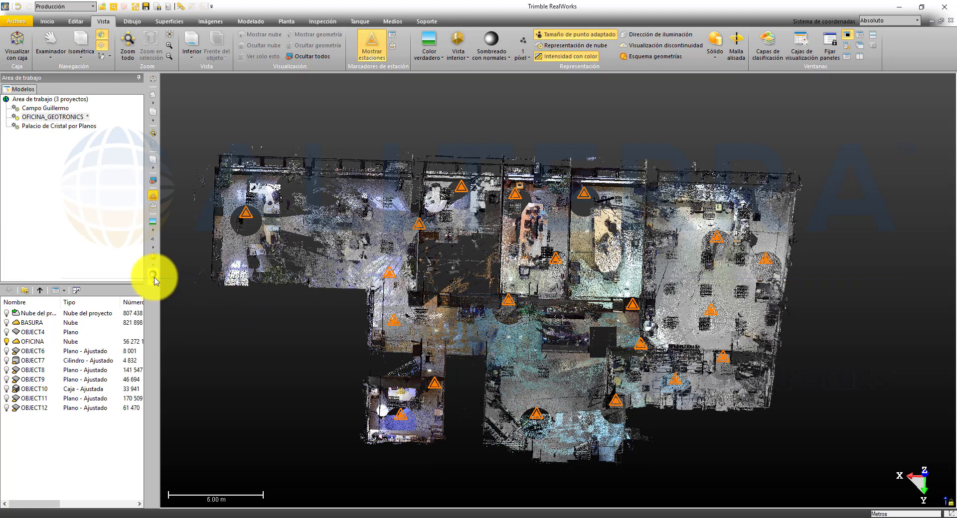
- Show the cloud of the first project in the workspace and hide the cloud of the OFICINA_GEOTRONICS project
{"action": "left_click", "coordinate": [49, 108]}
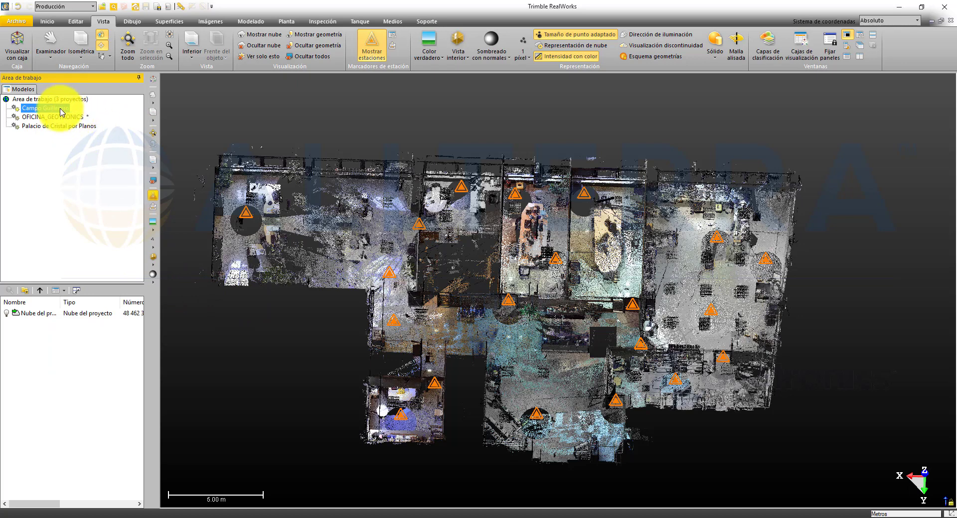
{"action": "right_click", "coordinate": [49, 112]}
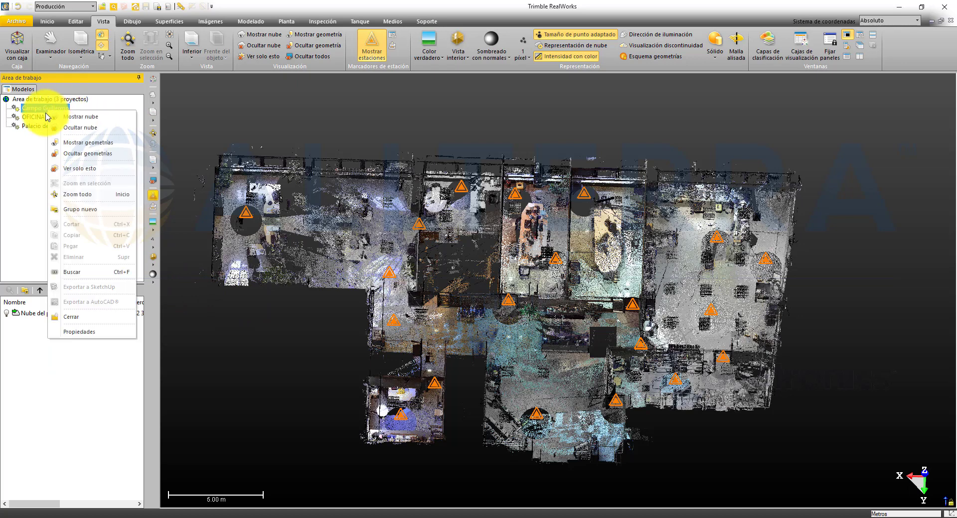
{"action": "left_click", "coordinate": [60, 117]}
{"action": "right_click", "coordinate": [54, 117]}
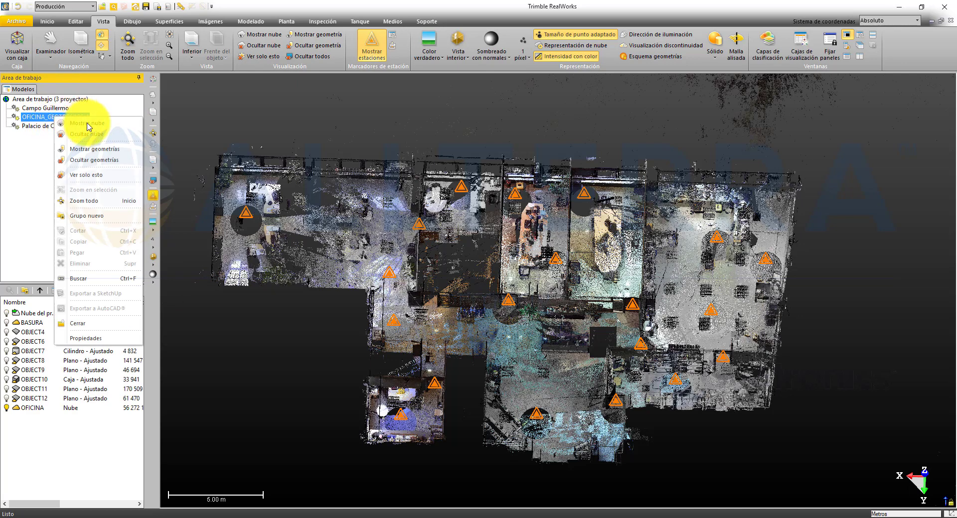
{"action": "left_click", "coordinate": [84, 133]}
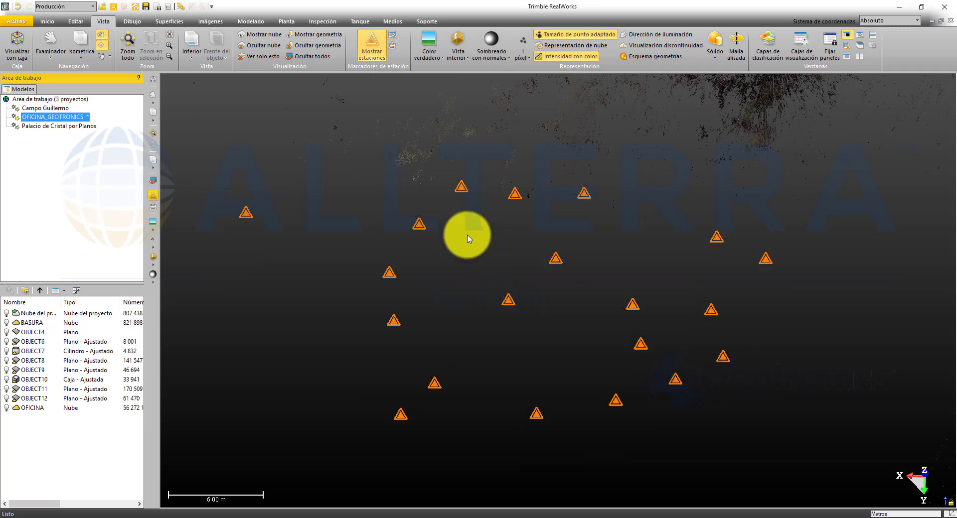
- Color the first project's terrain cloud with Elevación codificada por colores and inspect the mound from another side
{"action": "left_click", "coordinate": [46, 108]}
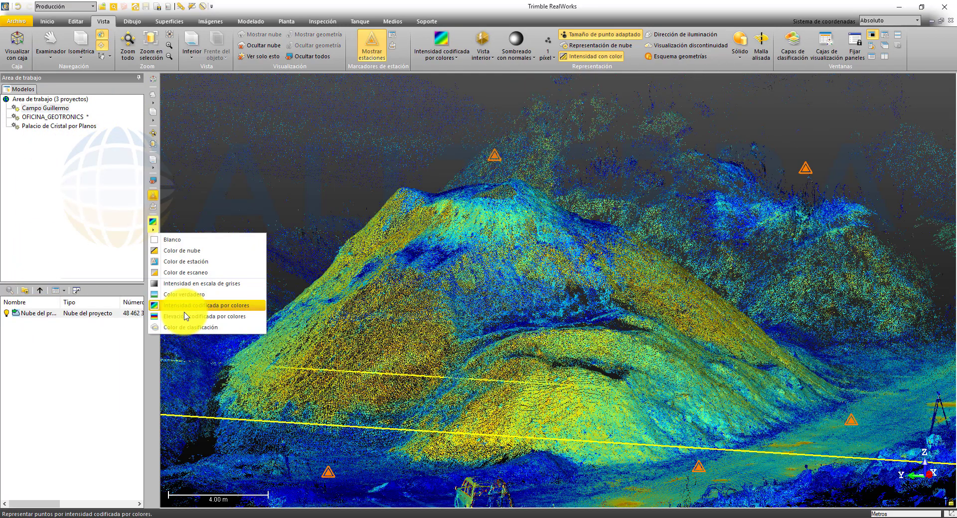
{"action": "left_click", "coordinate": [190, 314]}
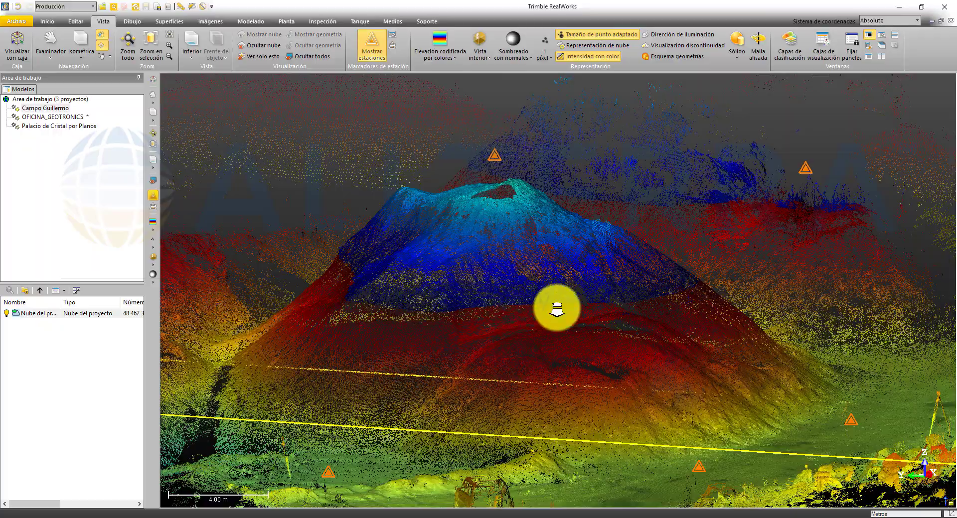
{"action": "scroll", "coordinate": [557, 309], "scroll_direction": "down", "scroll_amount": 2}
{"action": "scroll", "coordinate": [557, 309], "scroll_direction": "up", "scroll_amount": 2}
{"action": "middle_click_drag", "start_coordinate": [551, 311], "coordinate": [604, 309]}
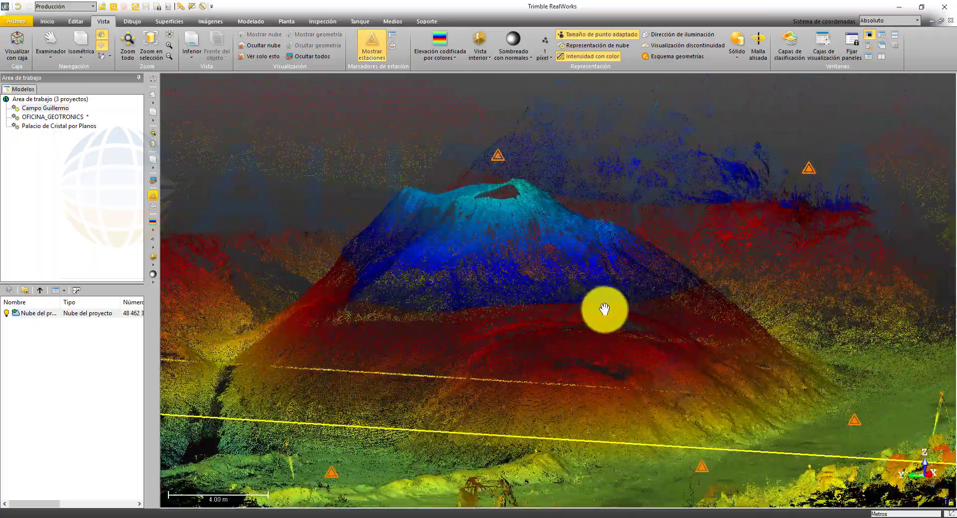
{"action": "left_click_drag", "start_coordinate": [605, 309], "coordinate": [528, 308]}
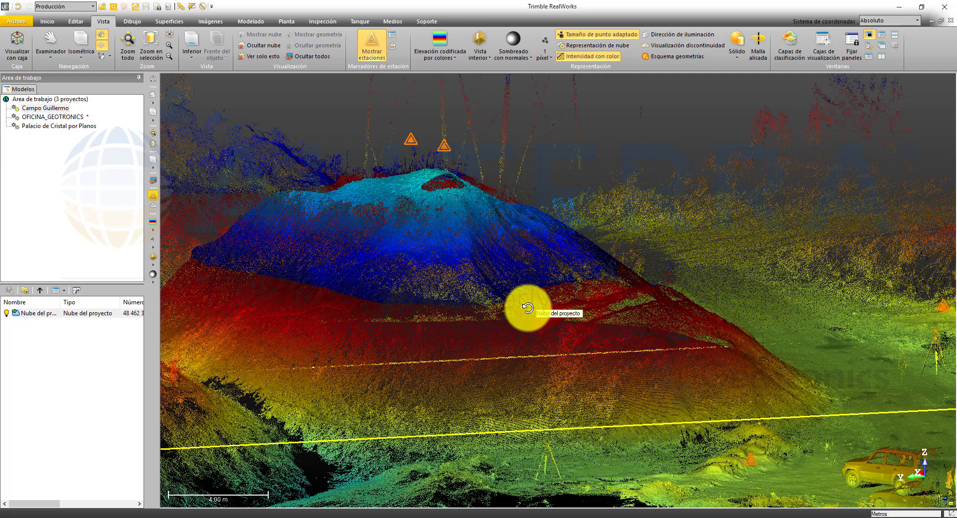
{"action": "right_click", "coordinate": [41, 320]}
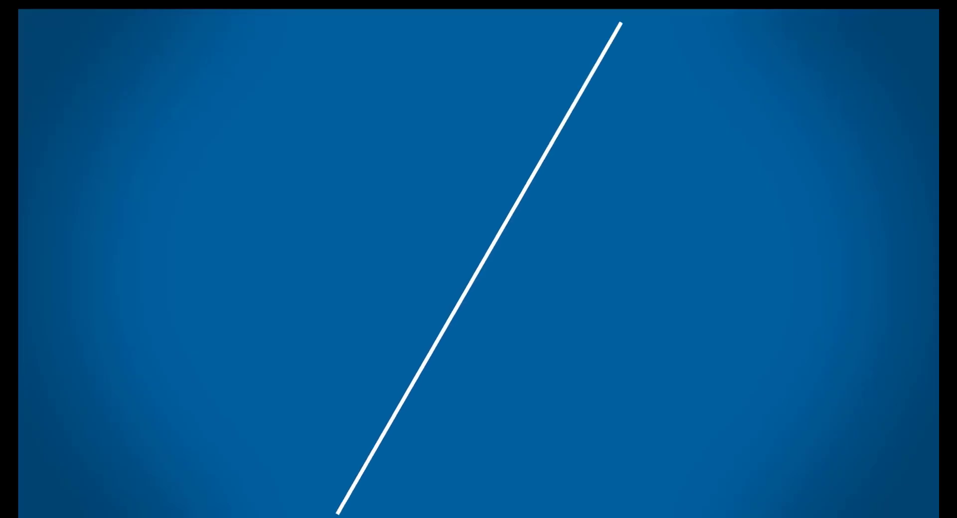